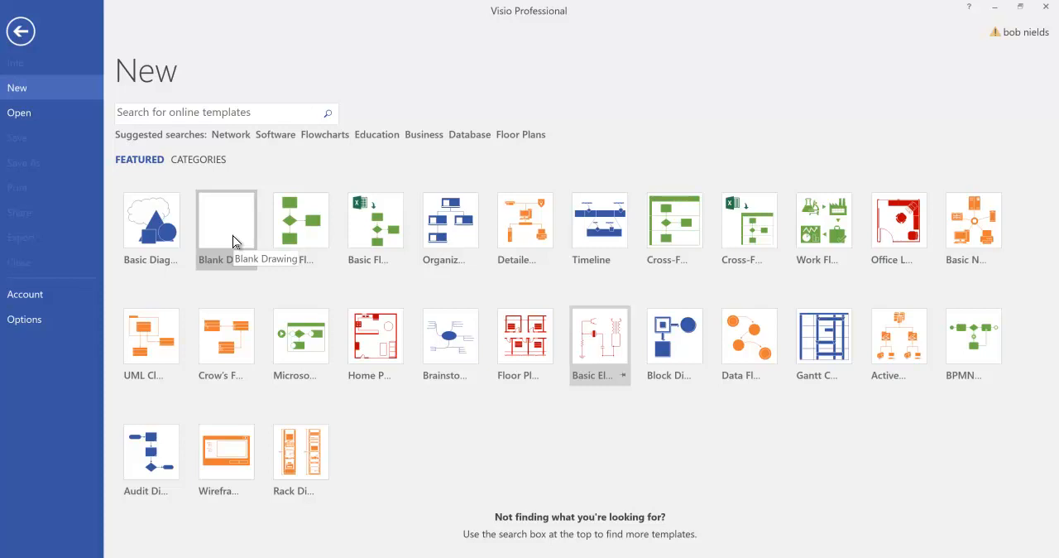
# Create a blank drawing in US Units and open the Crow's Foot Database Notation stencil.
pyautogui.click(233, 237)
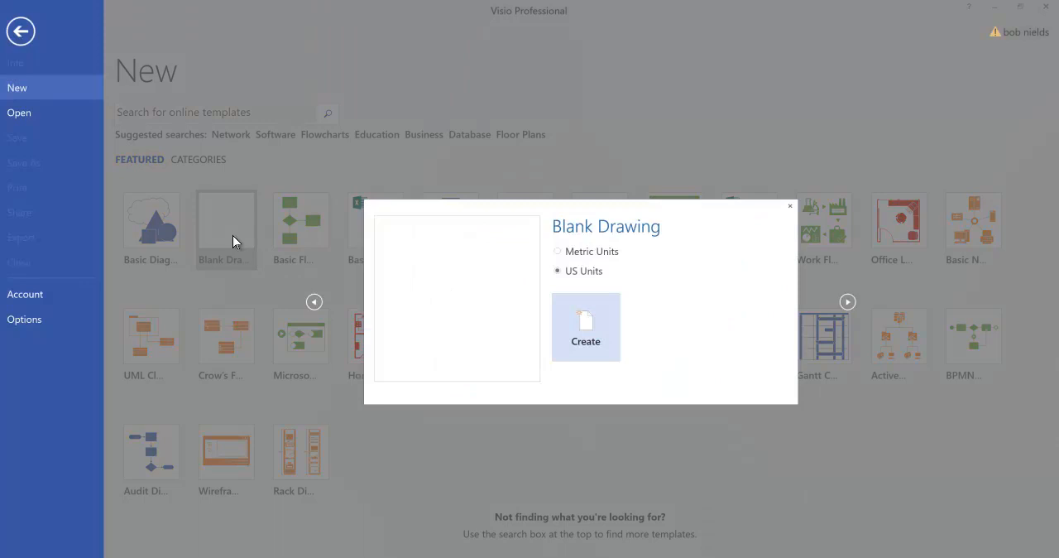
pyautogui.click(579, 319)
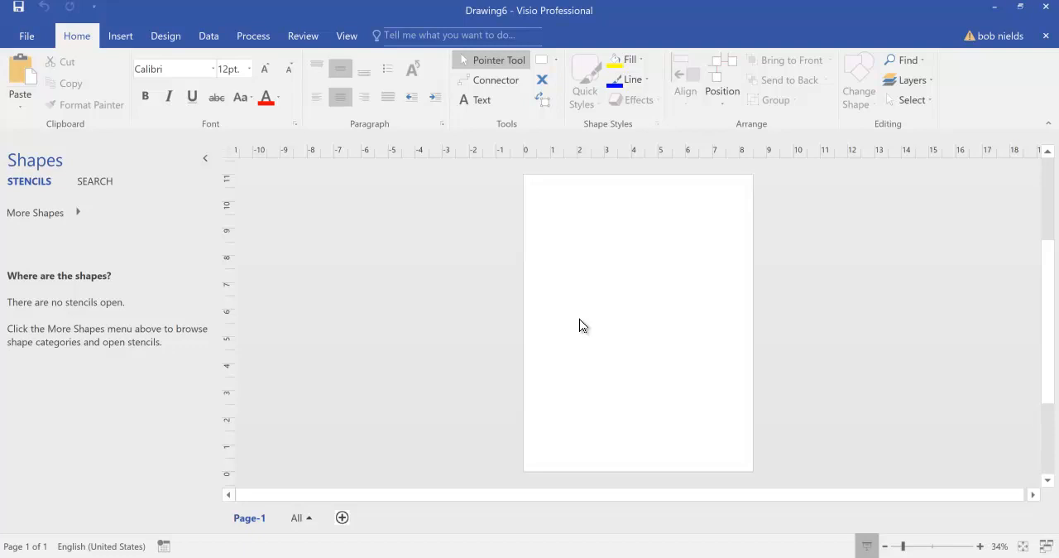
pyautogui.click(71, 212)
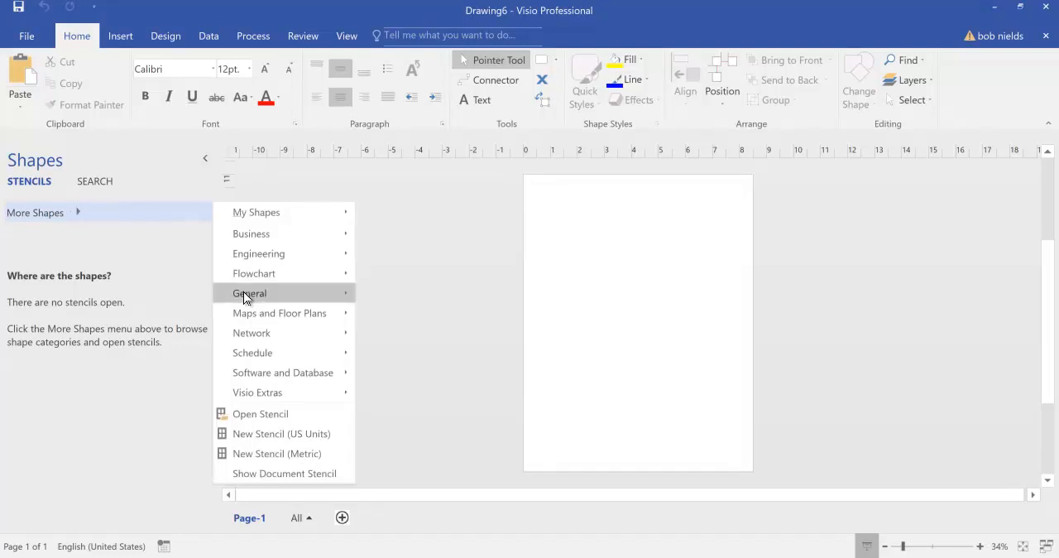
pyautogui.moveTo(250, 368)
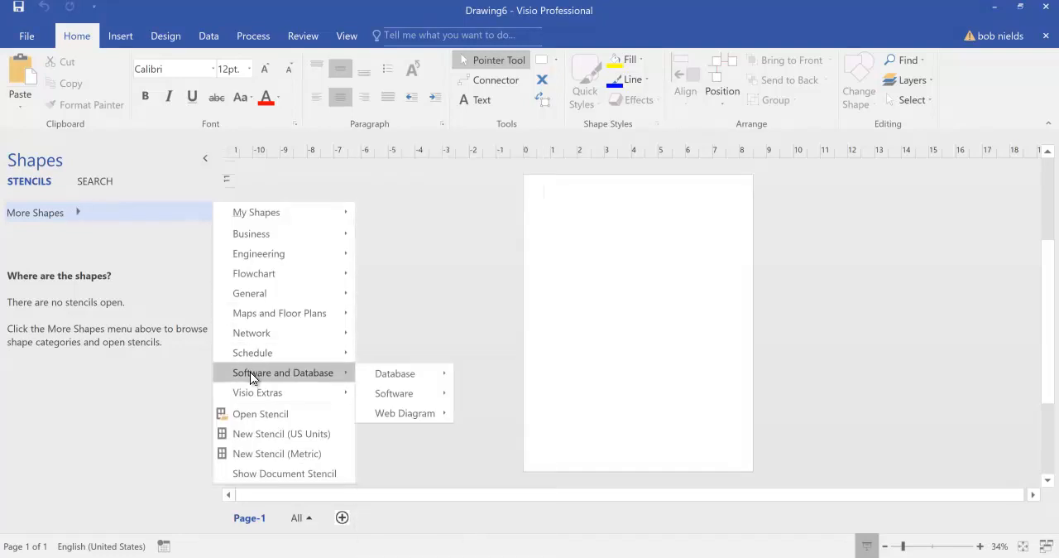
pyautogui.moveTo(382, 373)
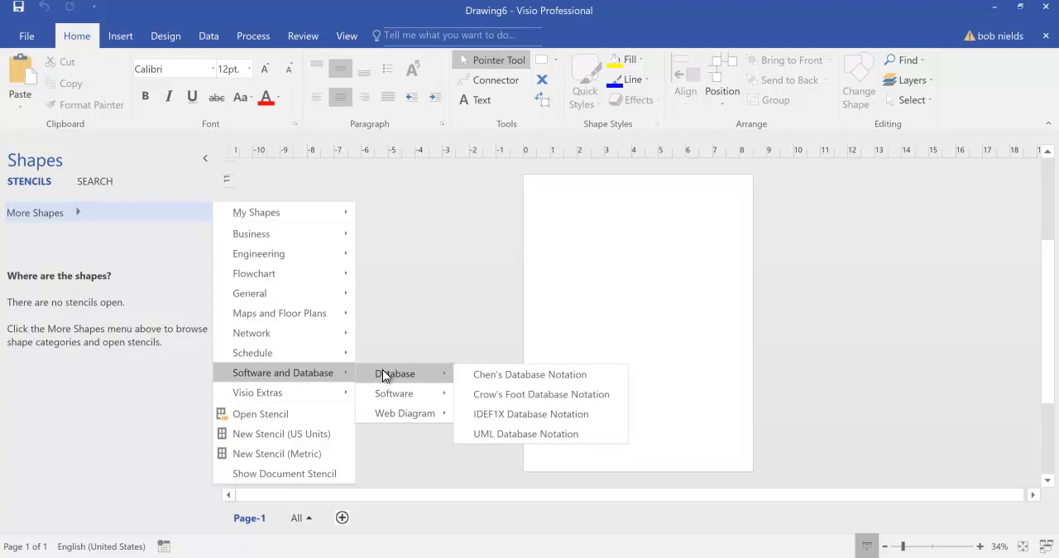
pyautogui.click(497, 390)
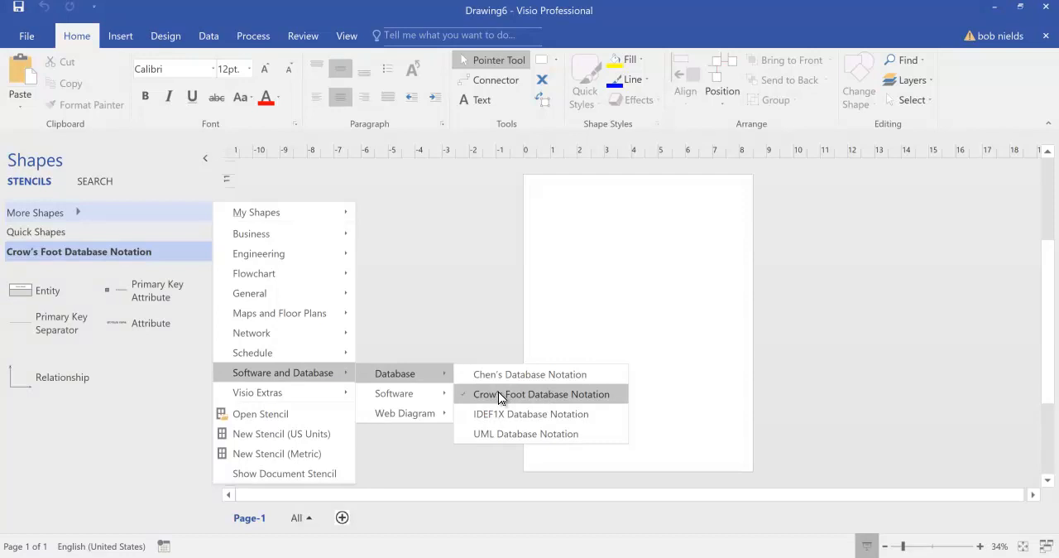
pyautogui.click(158, 474)
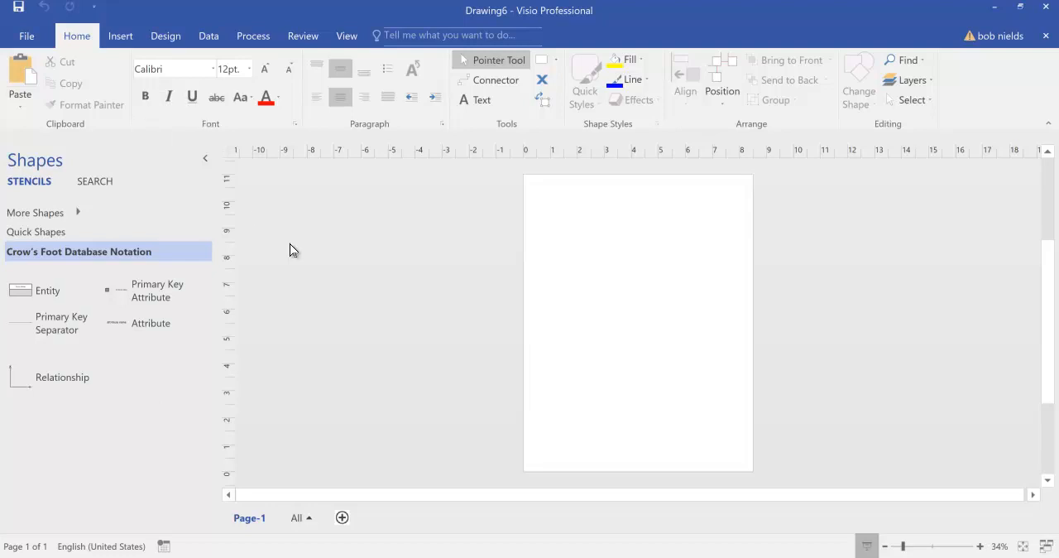
# Set the page orientation to Landscape.
pyautogui.click(169, 36)
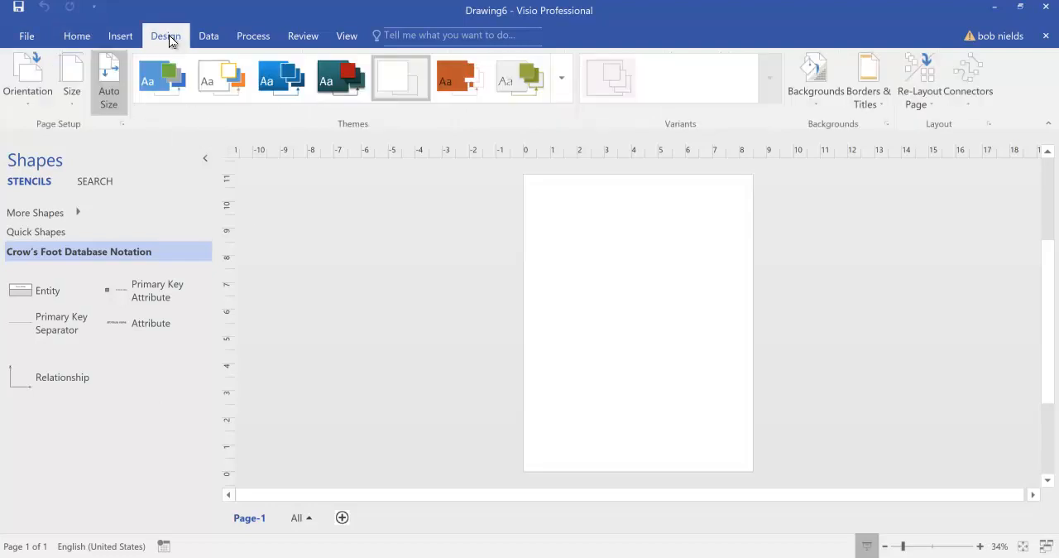
pyautogui.click(27, 97)
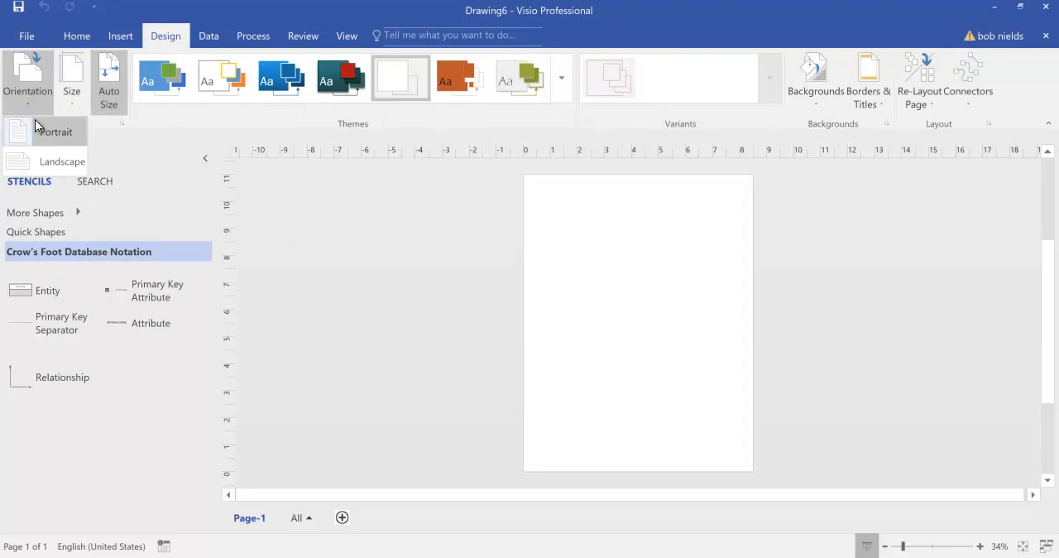
pyautogui.click(43, 159)
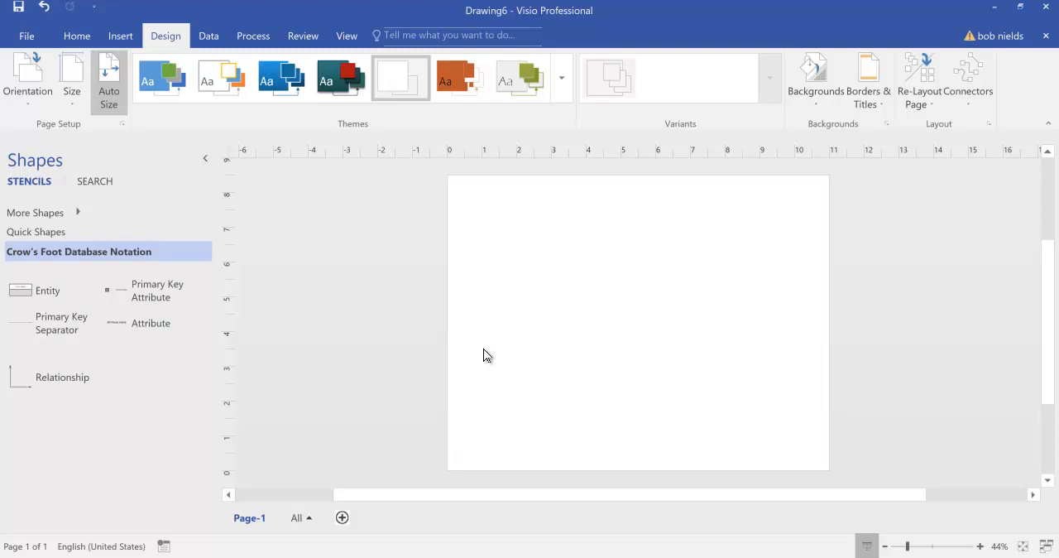
# Place three Entity shapes on the page, at its upper left, upper right and lower right.
pyautogui.click(980, 546)
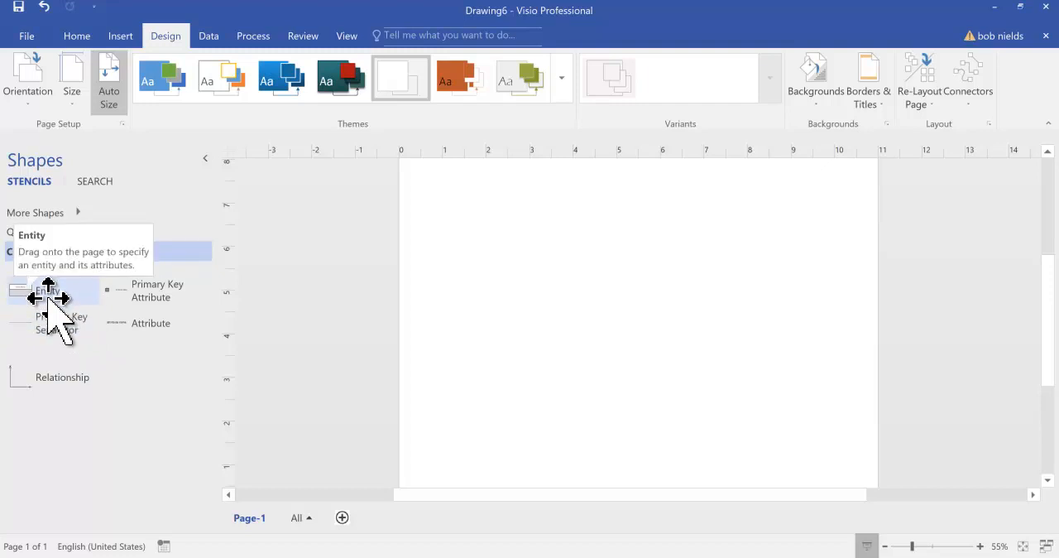
pyautogui.moveTo(47, 294); pyautogui.dragTo(492, 212)
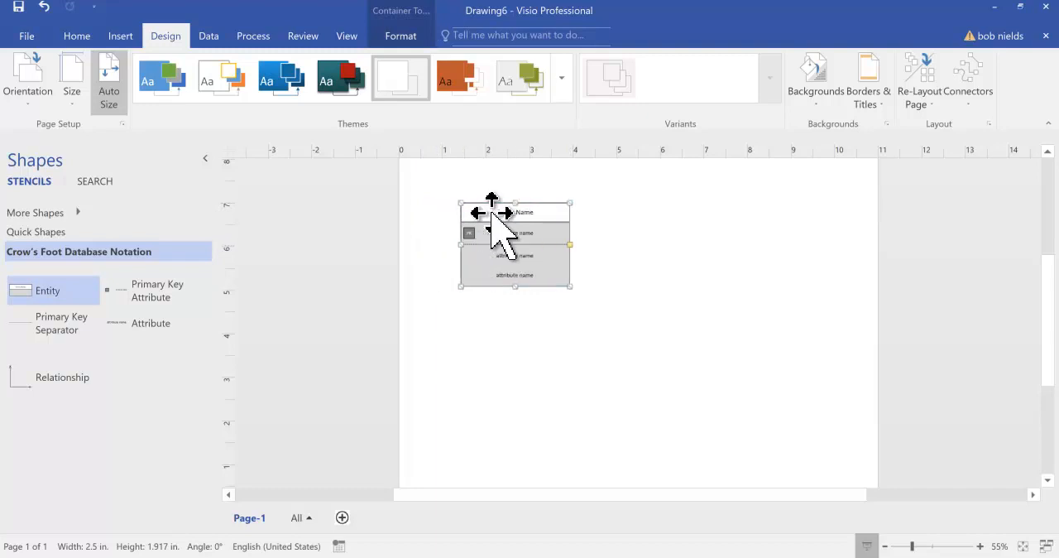
pyautogui.moveTo(142, 277); pyautogui.dragTo(733, 225)
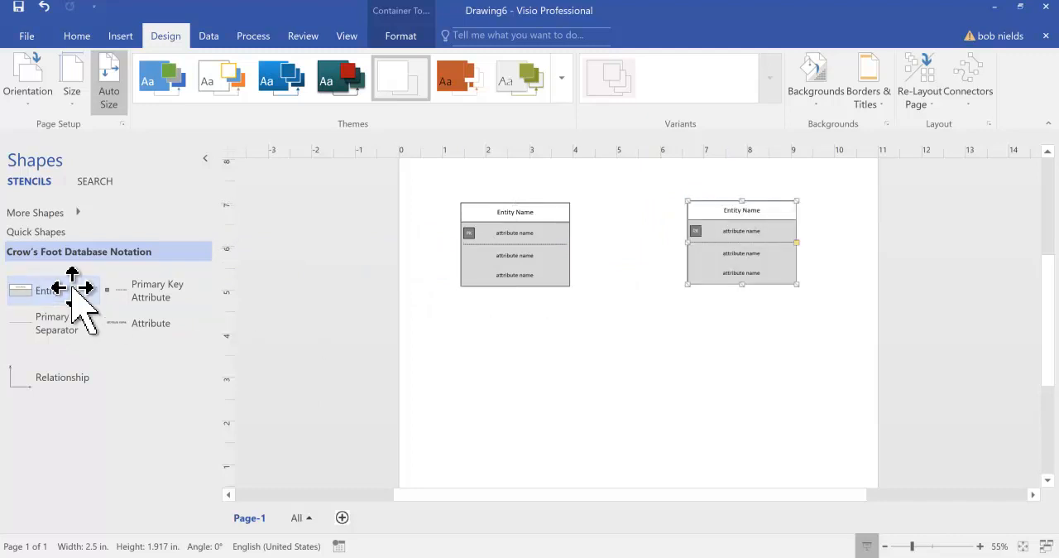
pyautogui.moveTo(47, 298); pyautogui.dragTo(729, 373)
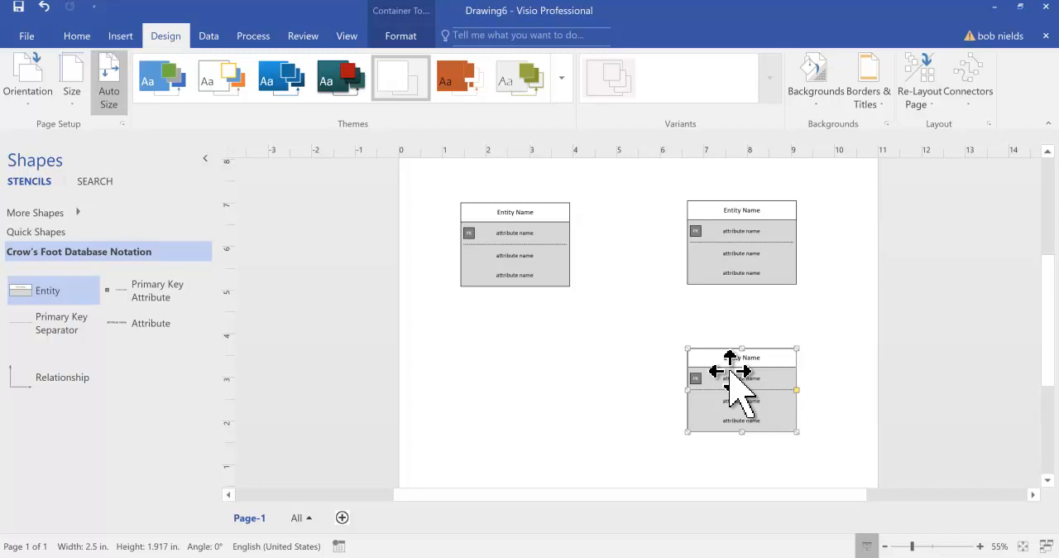
# Name the entity at the page's upper left Students.
pyautogui.click(513, 222)
pyautogui.doubleClick(511, 212)
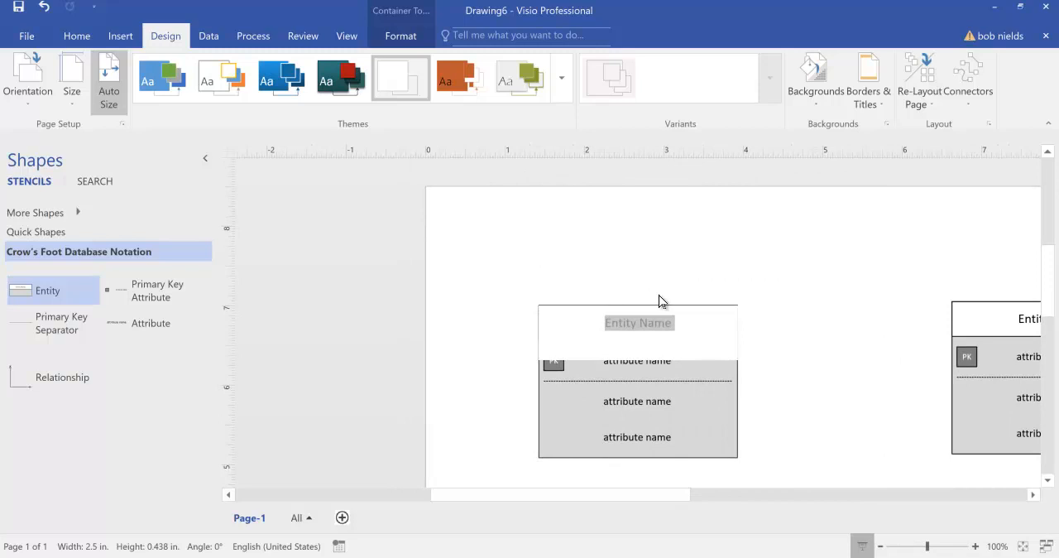
pyautogui.write('Students')
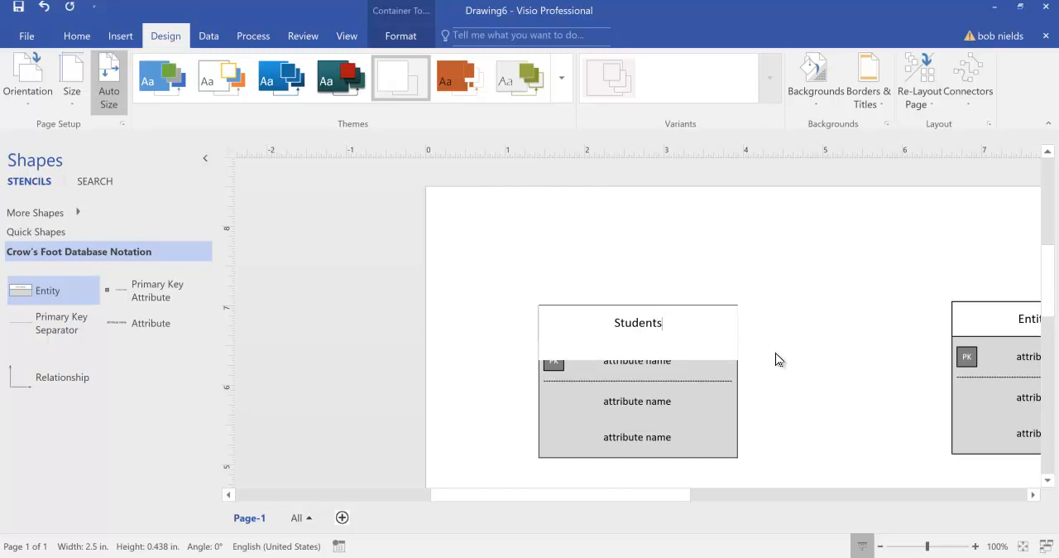
pyautogui.press('Escape')
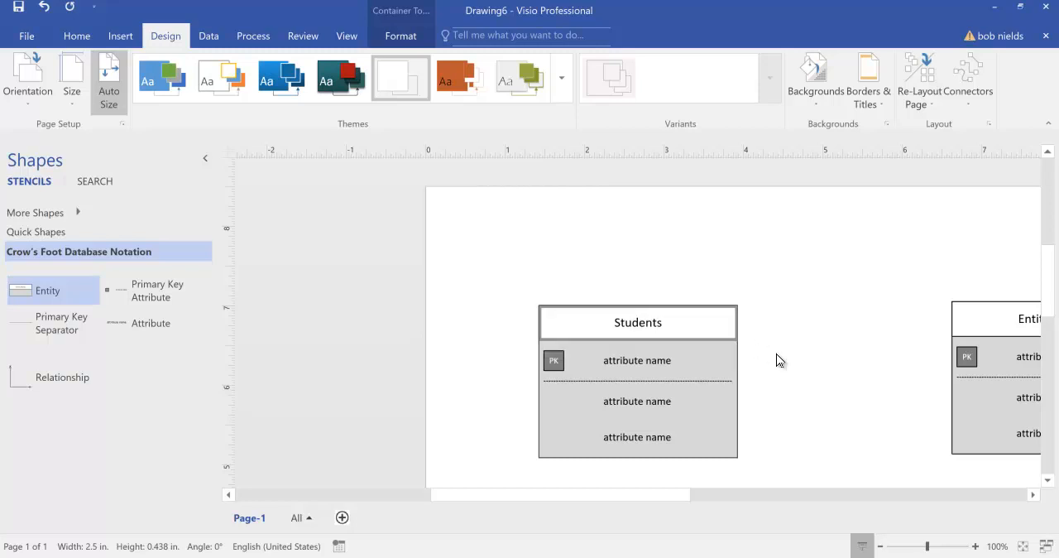
# Name the entity at the page's upper right Courses.
pyautogui.click(749, 489)
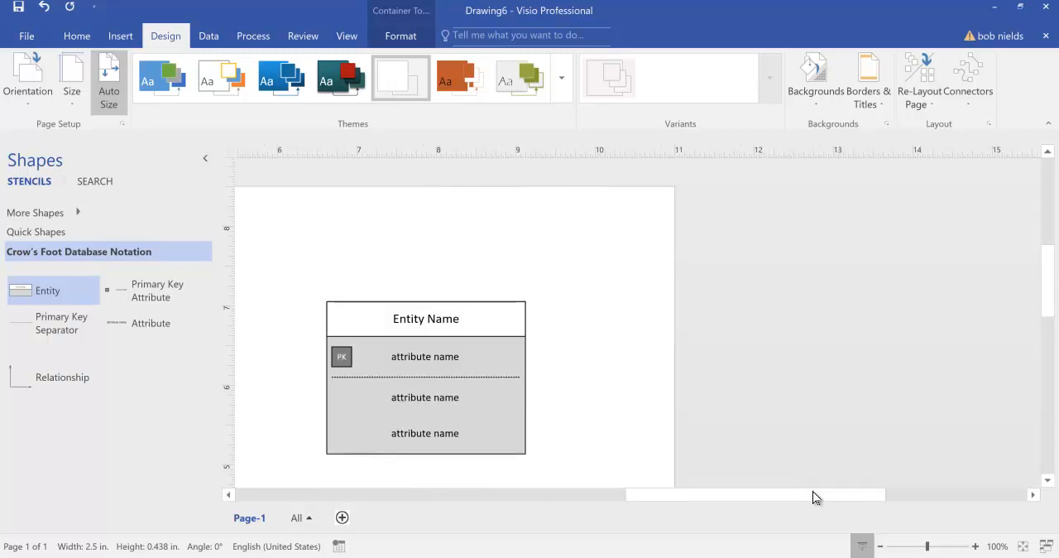
pyautogui.click(456, 323)
pyautogui.click(455, 325)
pyautogui.doubleClick(441, 309)
pyautogui.tripleClick(459, 323)
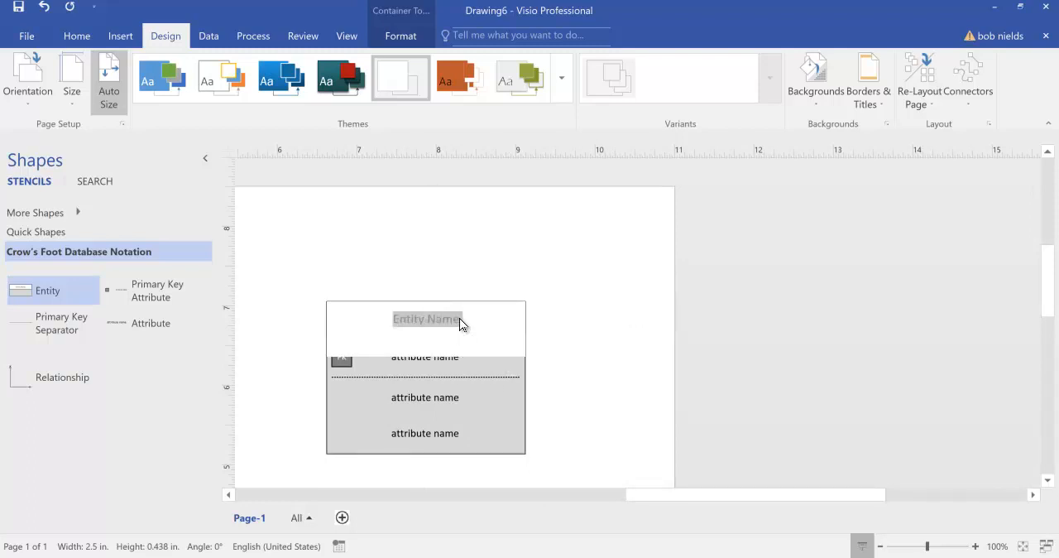
pyautogui.write('Courses')
pyautogui.click(612, 360)
# Name the entity below Courses Instructors.
pyautogui.moveTo(661, 500); pyautogui.dragTo(593, 500)
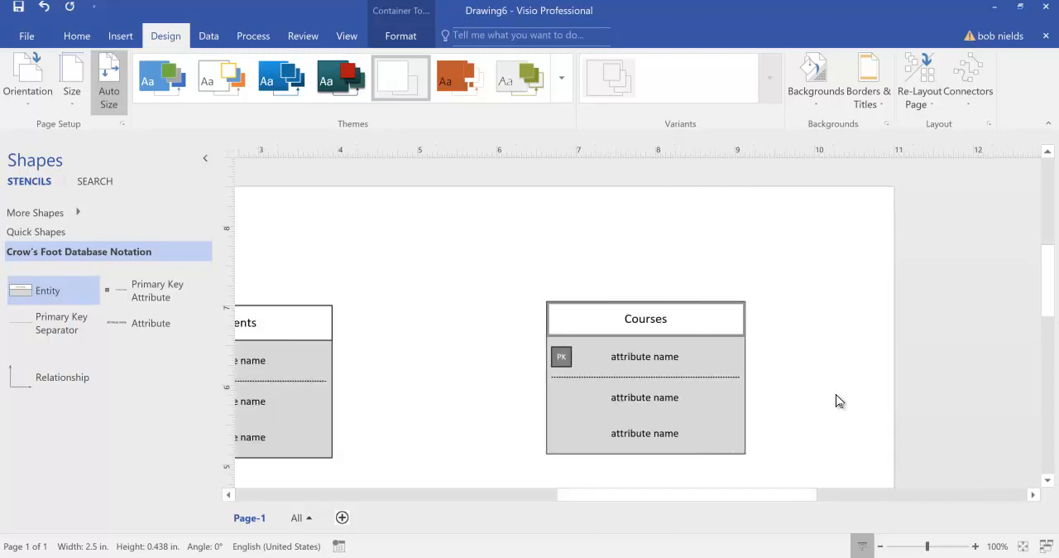
pyautogui.click(1035, 283)
pyautogui.moveTo(1044, 284); pyautogui.dragTo(1047, 331)
pyautogui.click(651, 395)
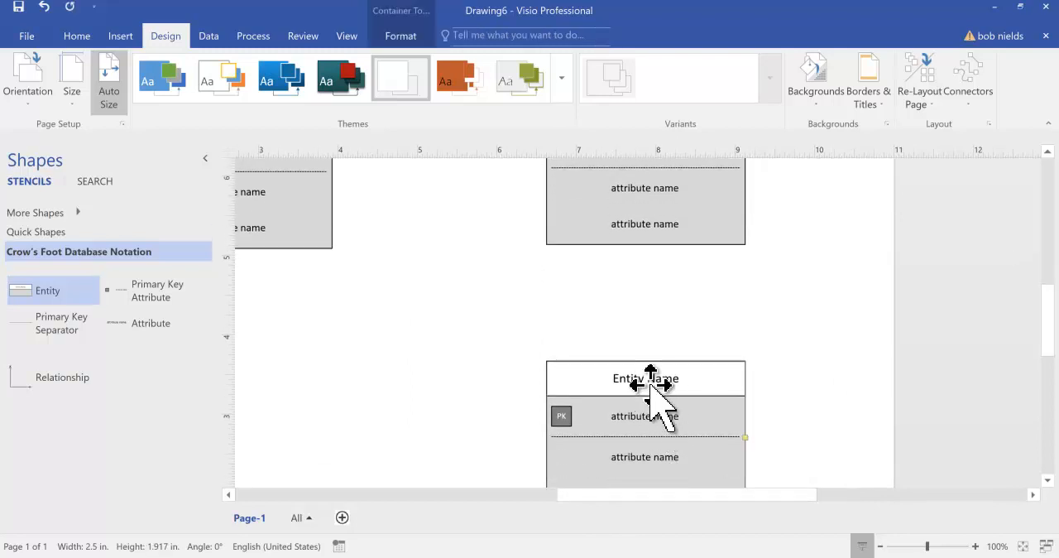
pyautogui.click(647, 380)
pyautogui.tripleClick(649, 385)
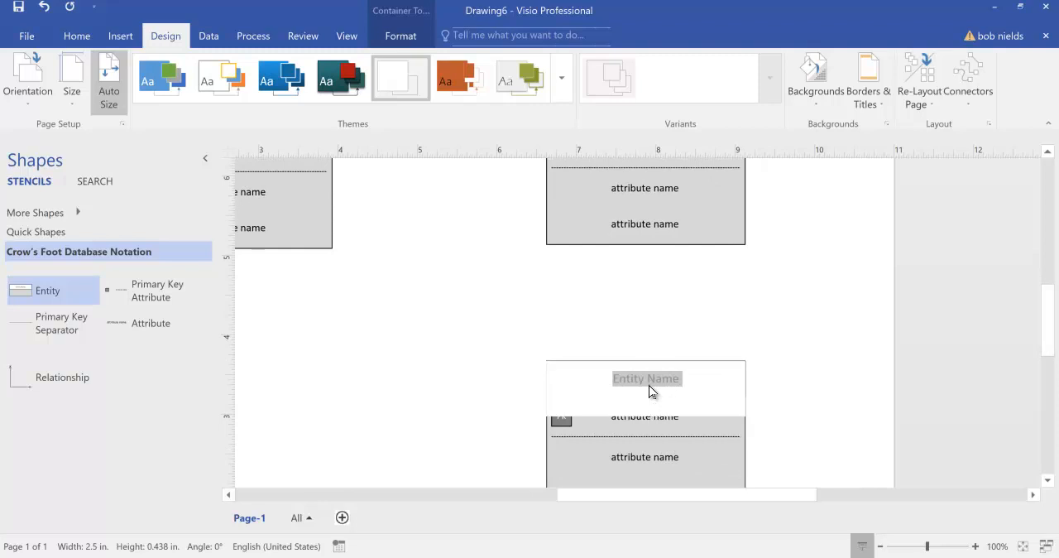
pyautogui.write('Instructors')
pyautogui.press('Escape')
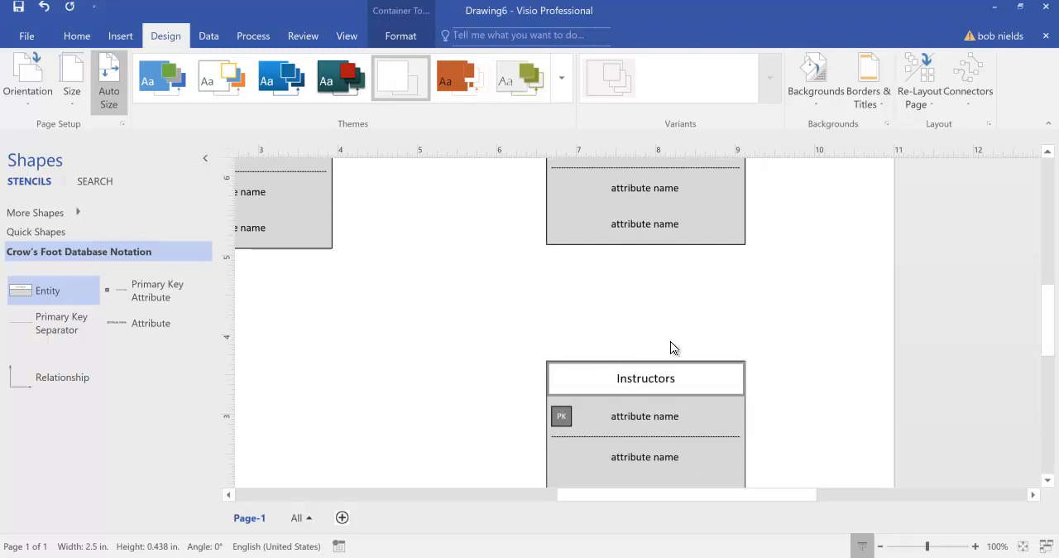
# Place an unattached Relationship connector in the empty area of the page below the Students entity.
pyautogui.click(882, 548)
pyautogui.click(882, 548)
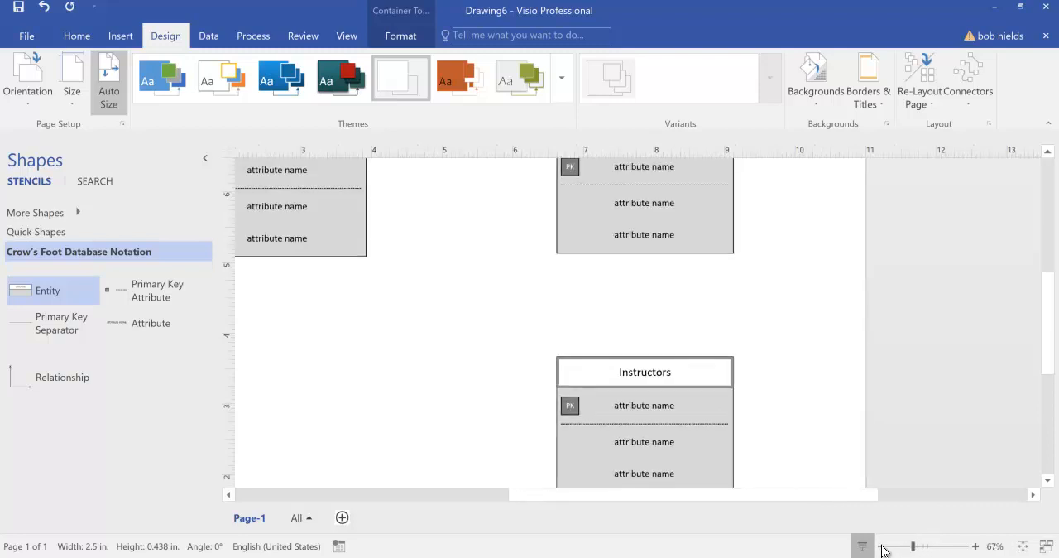
pyautogui.click(882, 547)
pyautogui.click(881, 548)
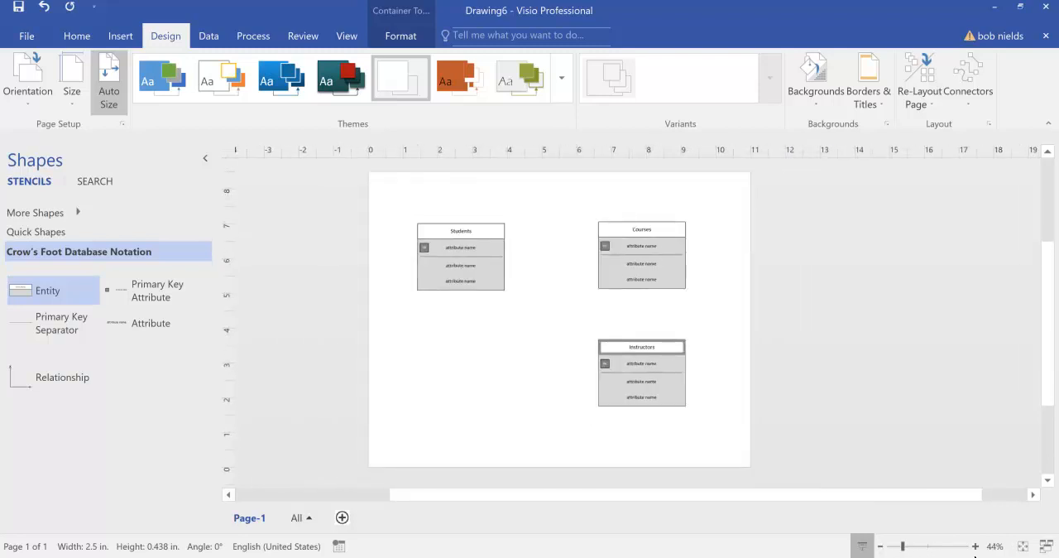
pyautogui.click(976, 546)
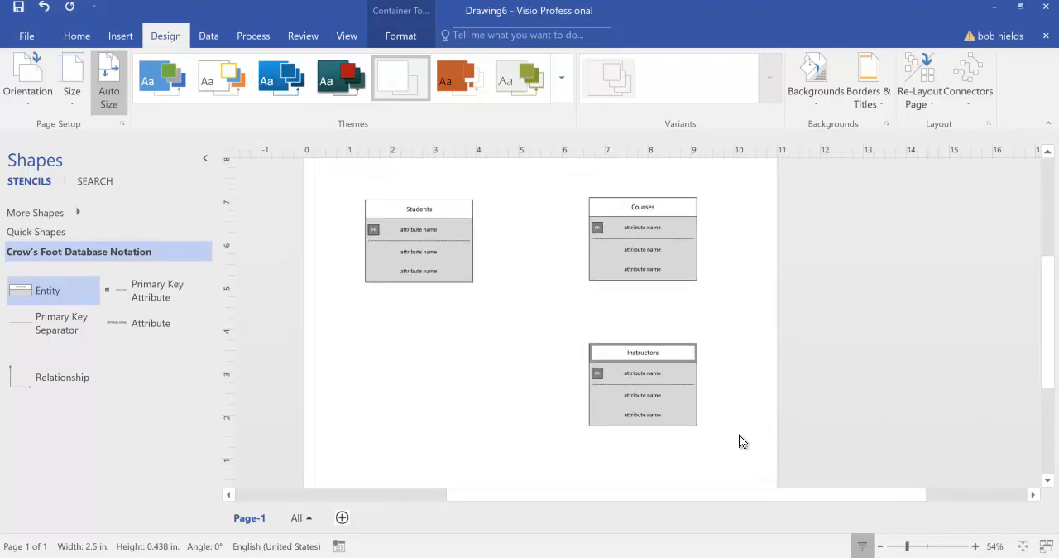
pyautogui.click(719, 378)
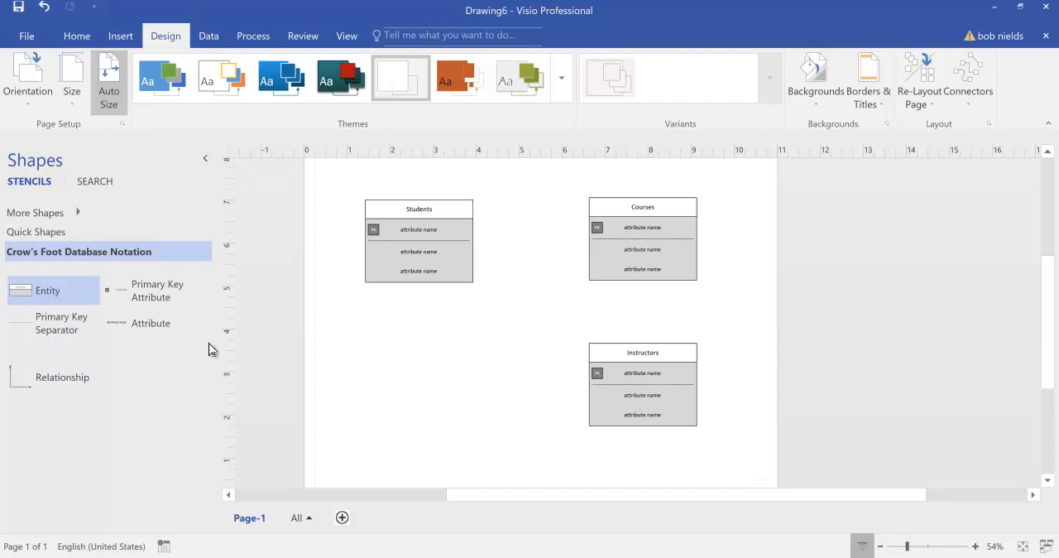
pyautogui.click(48, 384)
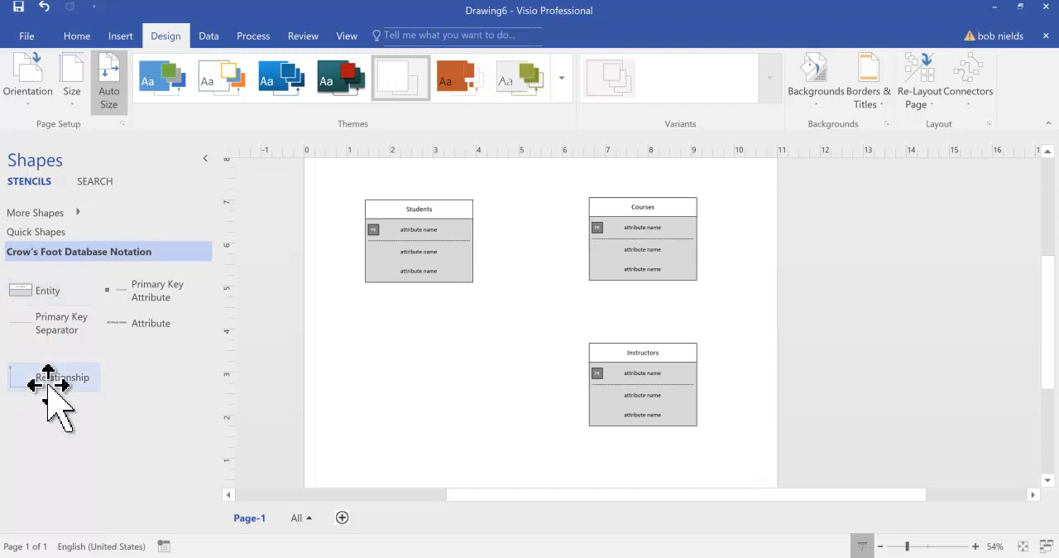
pyautogui.moveTo(48, 384); pyautogui.dragTo(425, 364)
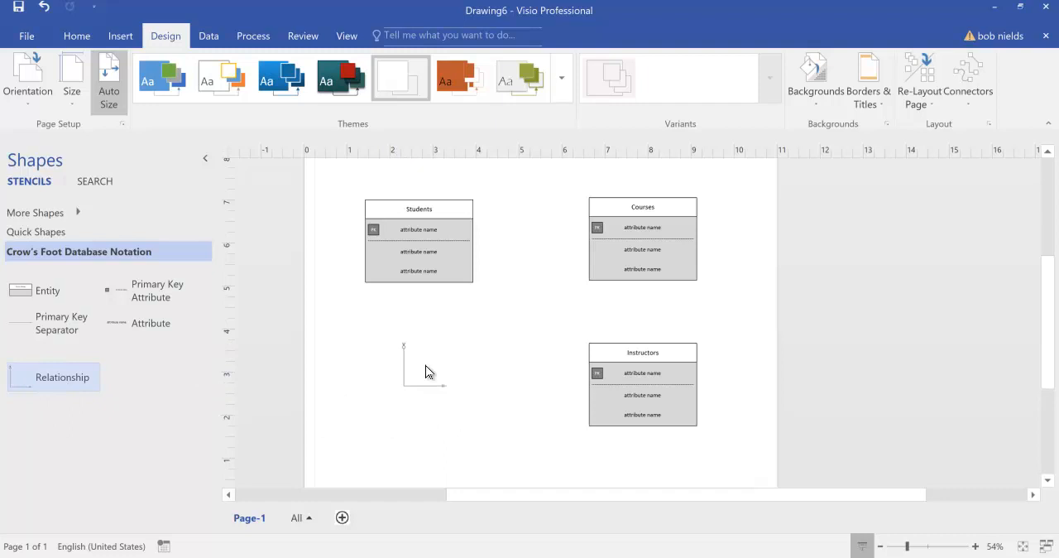
# Set the begin symbol of the relationship connector below Students to 1 or more.
pyautogui.click(975, 546)
pyautogui.click(975, 546)
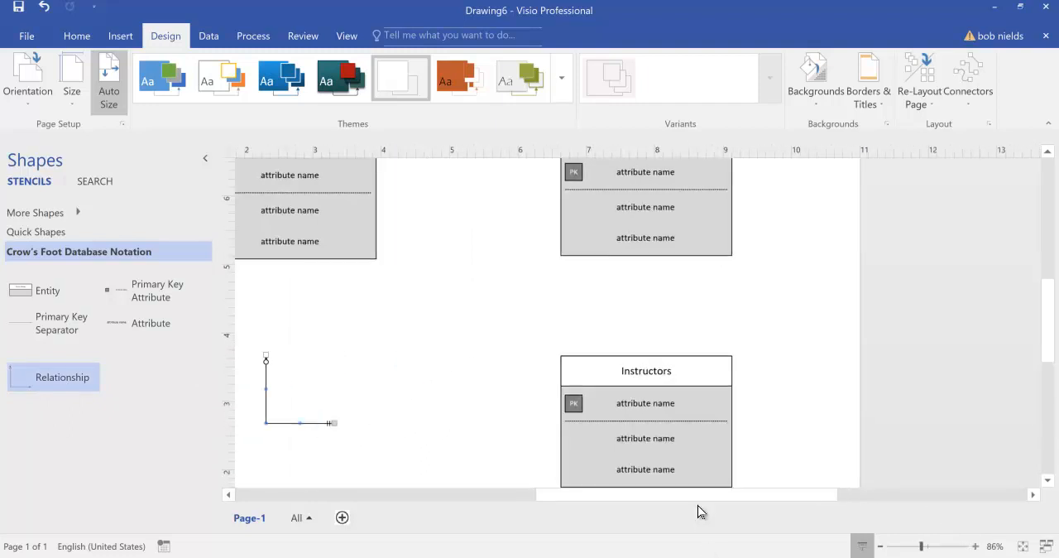
pyautogui.moveTo(697, 499); pyautogui.dragTo(577, 494)
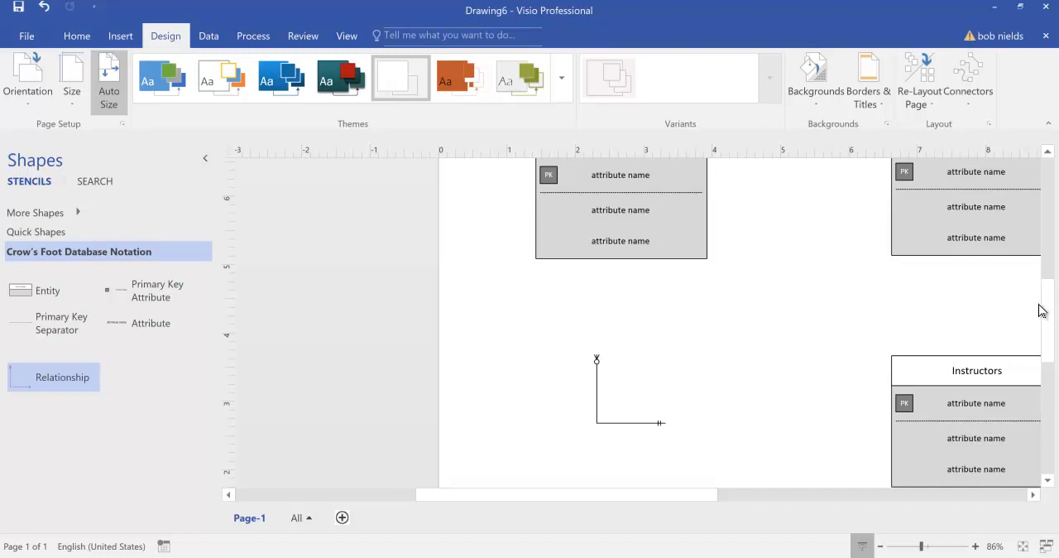
pyautogui.moveTo(1045, 310)
pyautogui.mouseDown()
pyautogui.moveTo(1047, 296)
pyautogui.moveTo(1049, 306)
pyautogui.mouseUp()
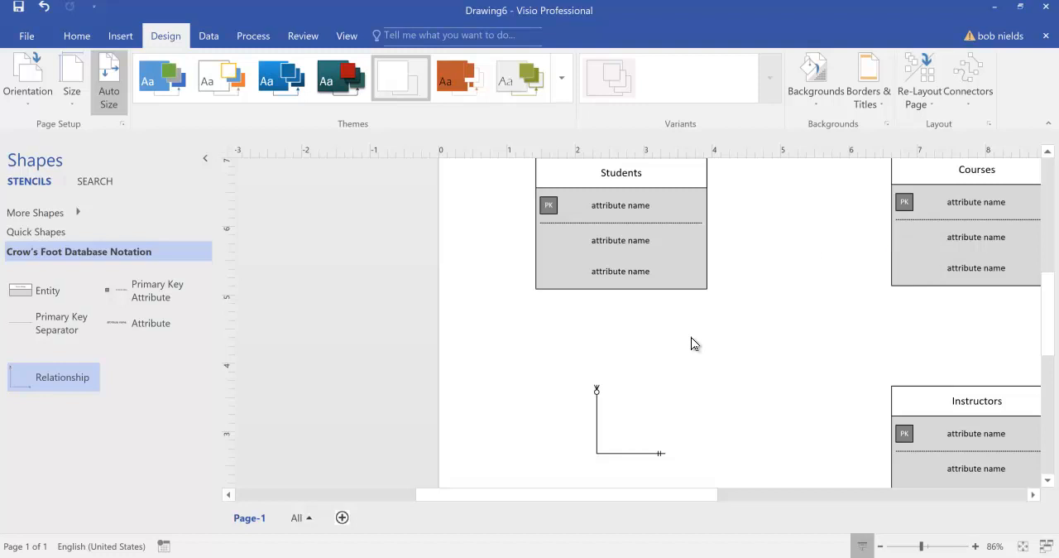
pyautogui.click(597, 422)
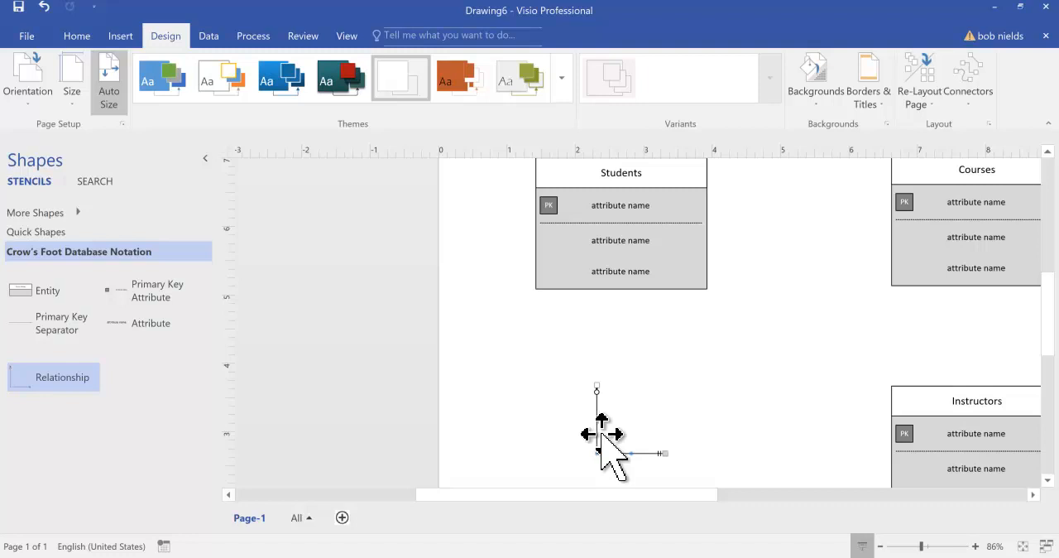
pyautogui.rightClick(601, 433)
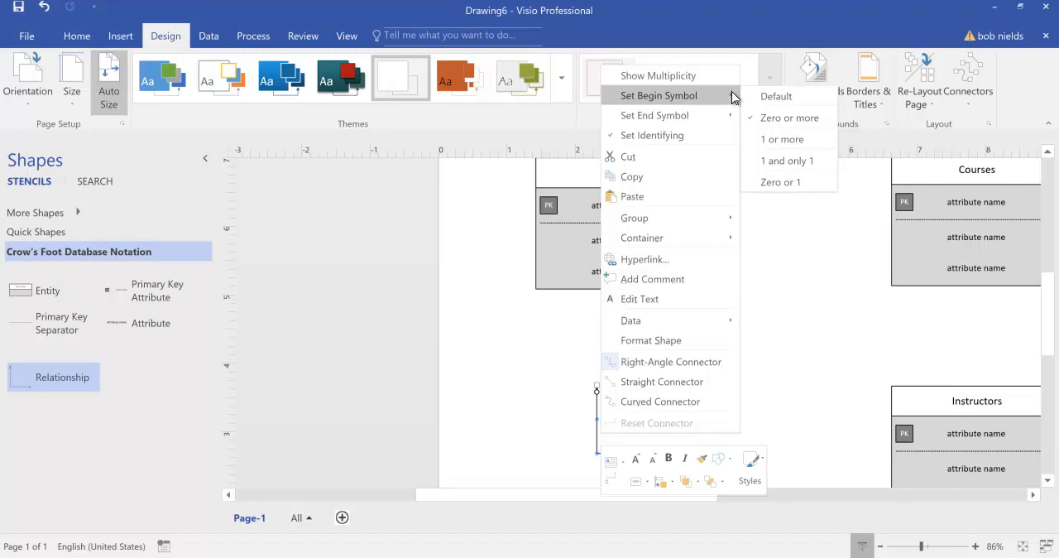
pyautogui.click(774, 139)
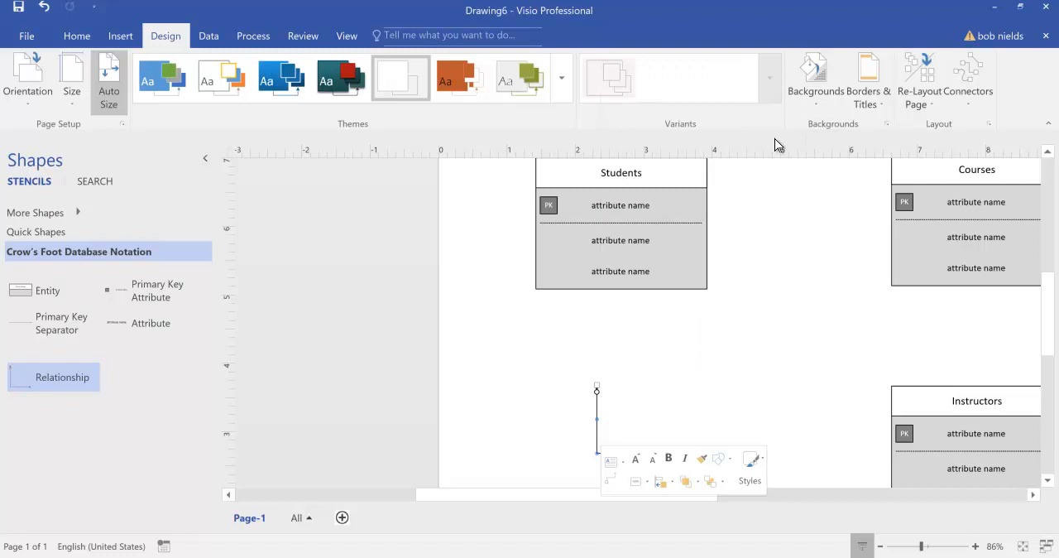
# Set the end symbol of the relationship connector below Students to 1 or more.
pyautogui.click(746, 362)
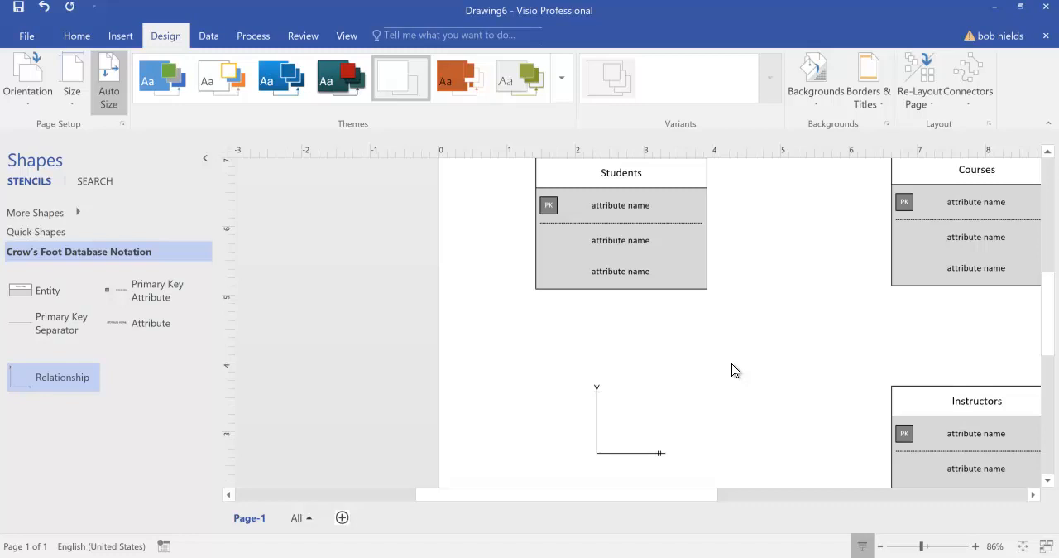
pyautogui.click(596, 424)
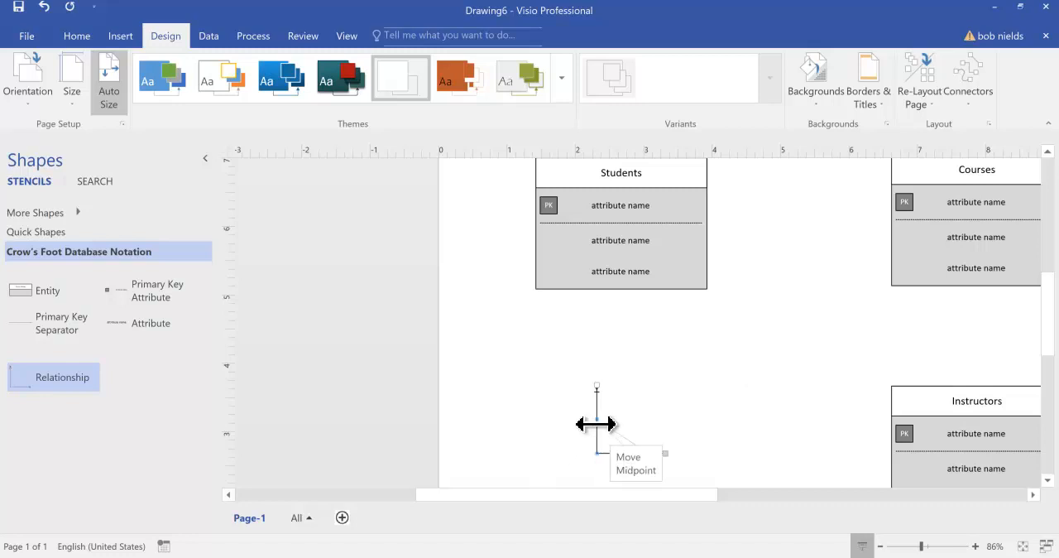
pyautogui.rightClick(595, 424)
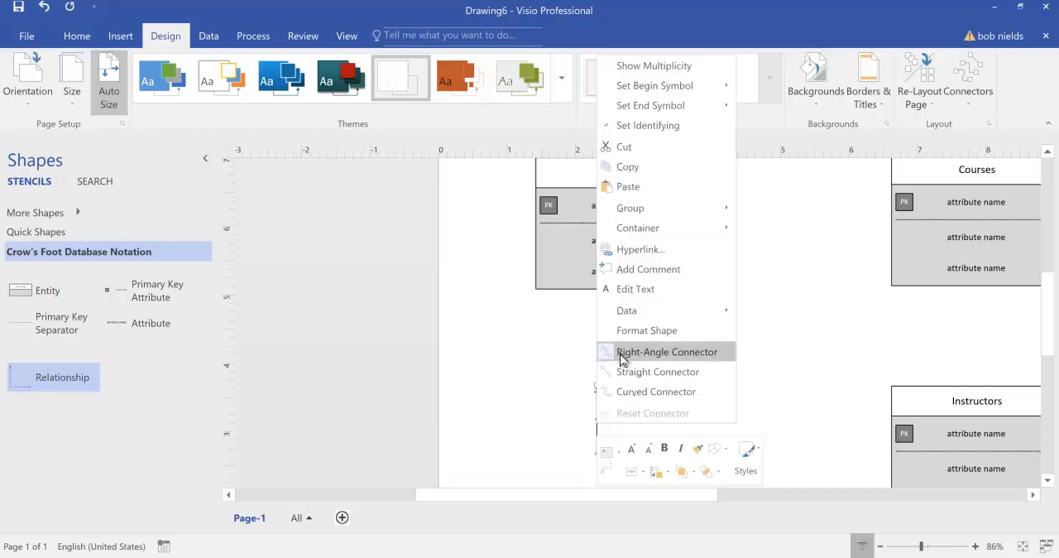
pyautogui.moveTo(654, 107)
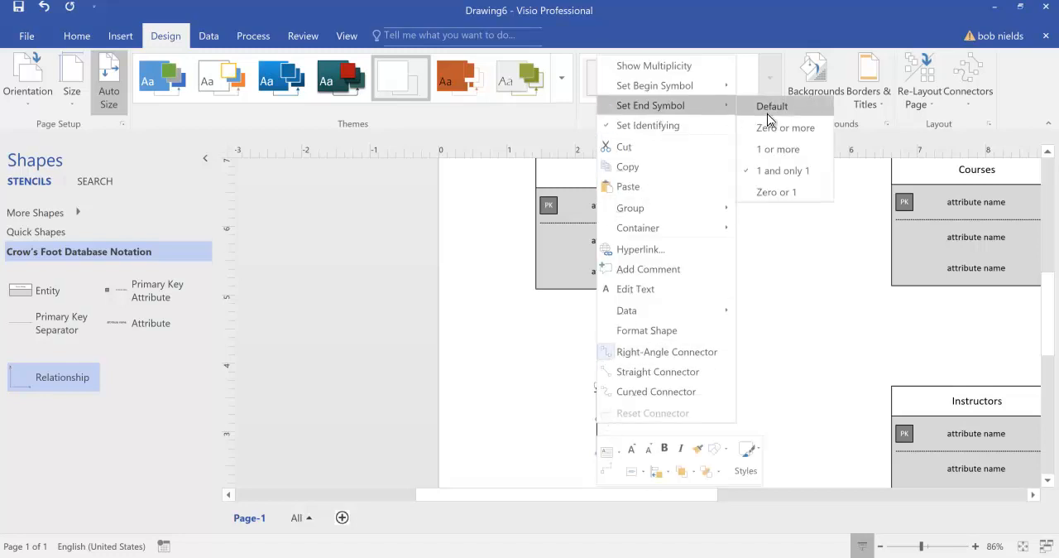
pyautogui.click(776, 149)
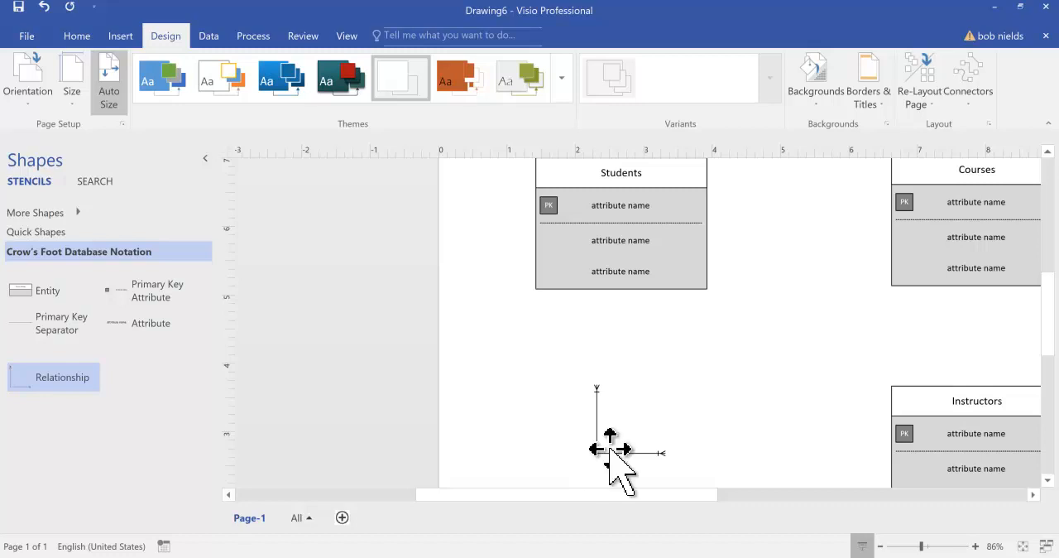
# Attach the relationship connector's end to the left side of Courses and its beginning to the right side of Students.
pyautogui.moveTo(609, 452); pyautogui.dragTo(834, 220)
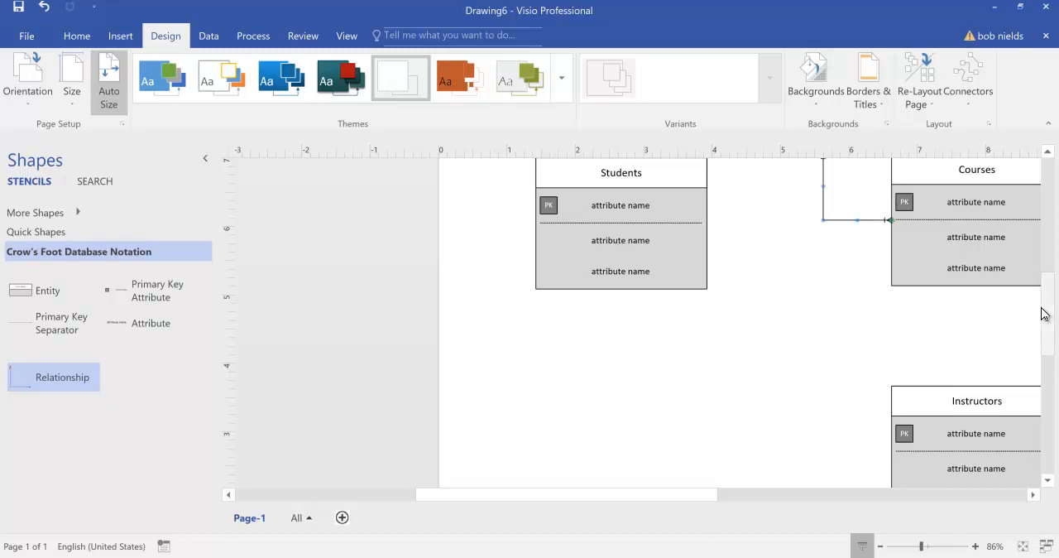
pyautogui.moveTo(1045, 307); pyautogui.dragTo(1046, 294)
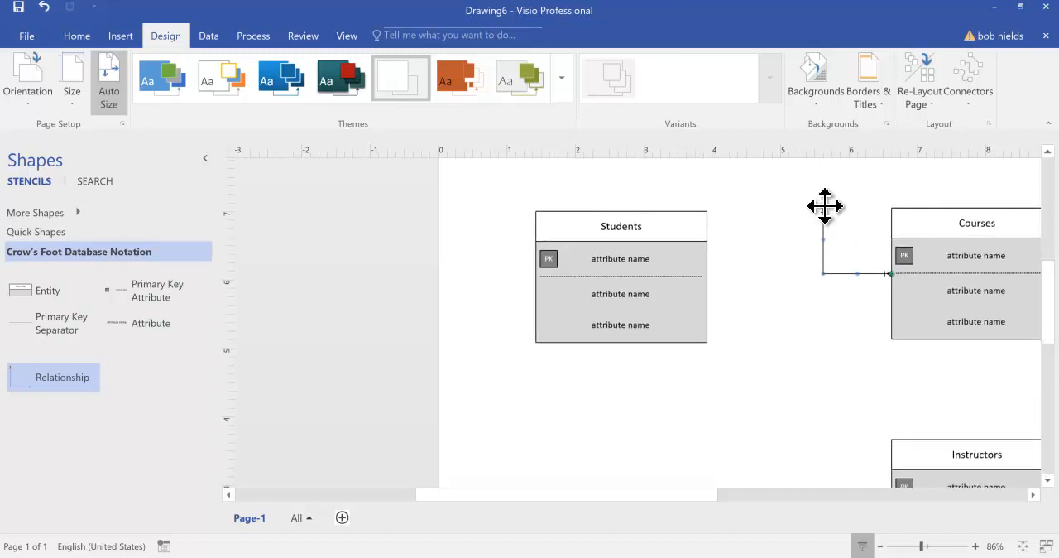
pyautogui.moveTo(825, 206); pyautogui.dragTo(686, 254)
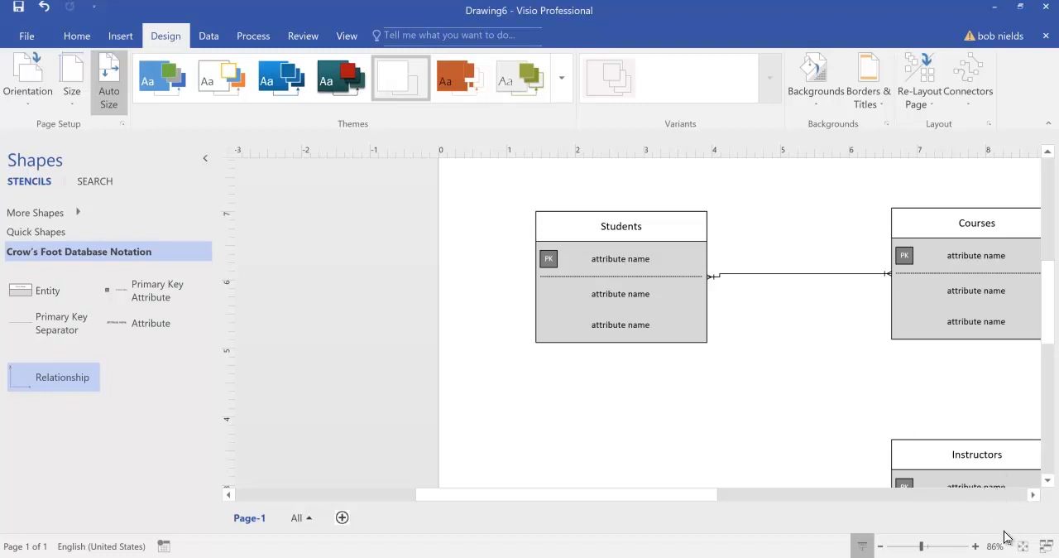
# Place a second, unattached Relationship connector in the empty area left of the Instructors entity.
pyautogui.click(975, 546)
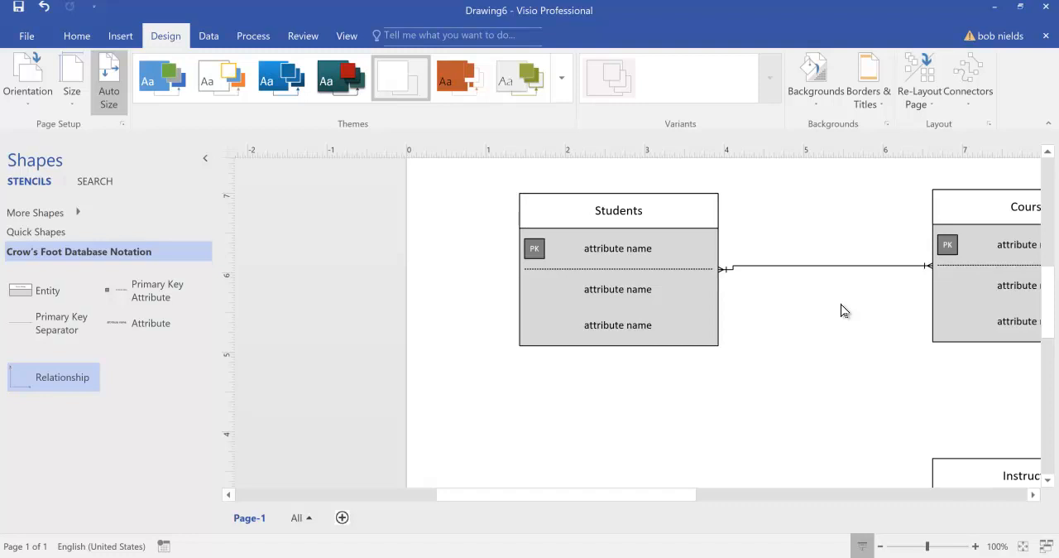
pyautogui.moveTo(680, 491)
pyautogui.mouseDown()
pyautogui.moveTo(858, 468)
pyautogui.moveTo(806, 475)
pyautogui.mouseUp()
pyautogui.moveTo(1047, 302); pyautogui.dragTo(1049, 336)
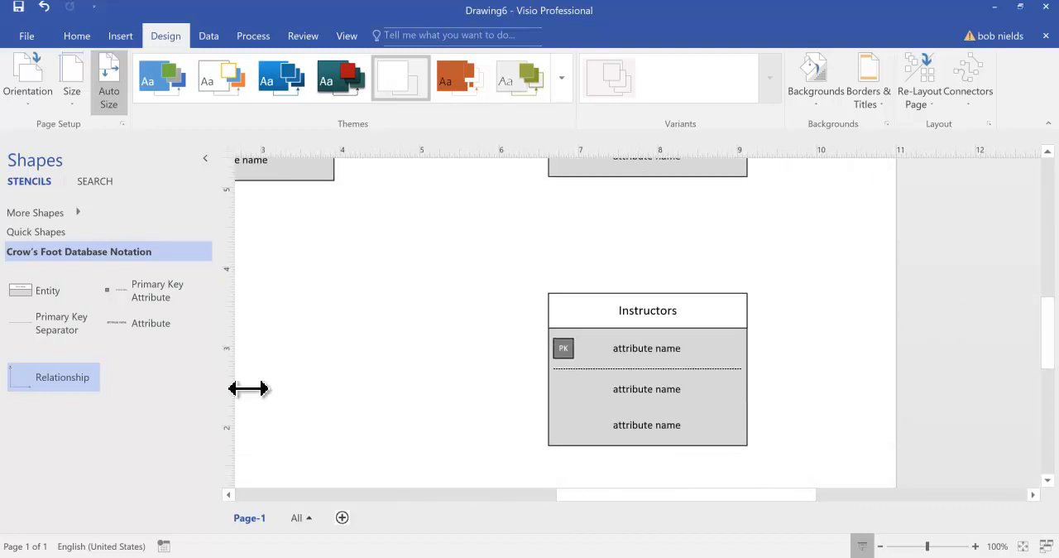
pyautogui.moveTo(25, 382); pyautogui.dragTo(367, 324)
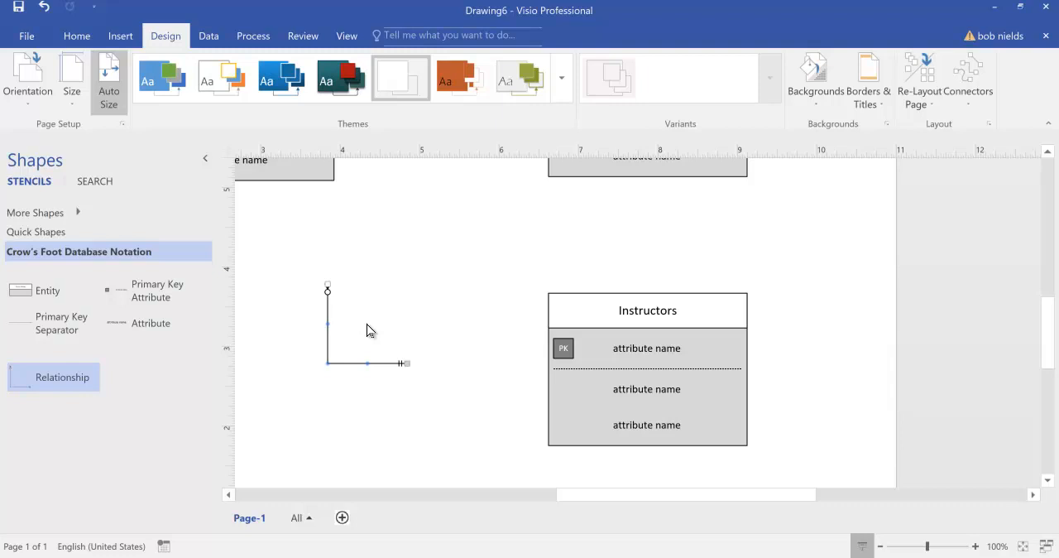
pyautogui.click(366, 324)
# Check the end and begin symbol settings of the relationship connector beside Instructors without changing them.
pyautogui.click(328, 346)
pyautogui.rightClick(328, 336)
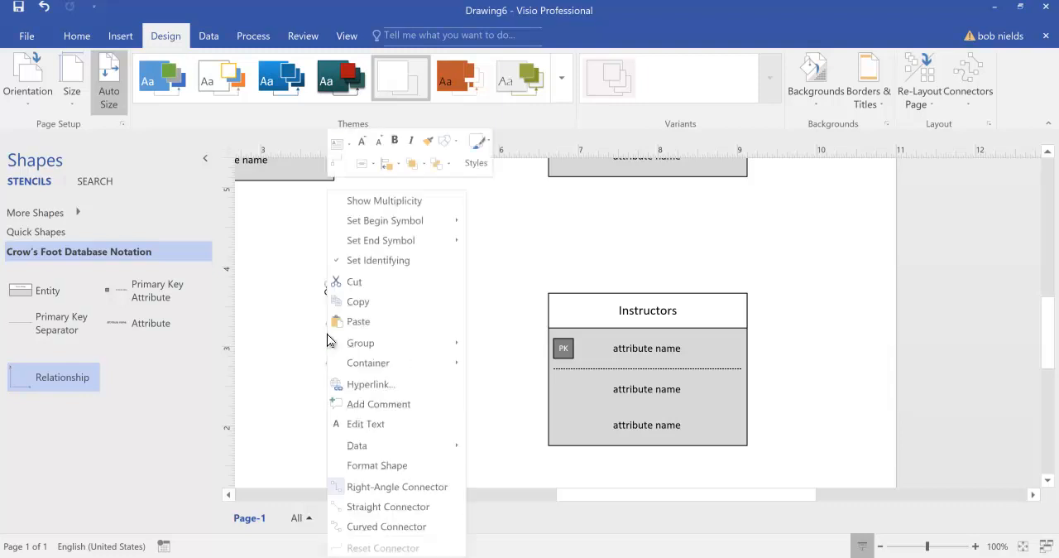
pyautogui.moveTo(366, 240)
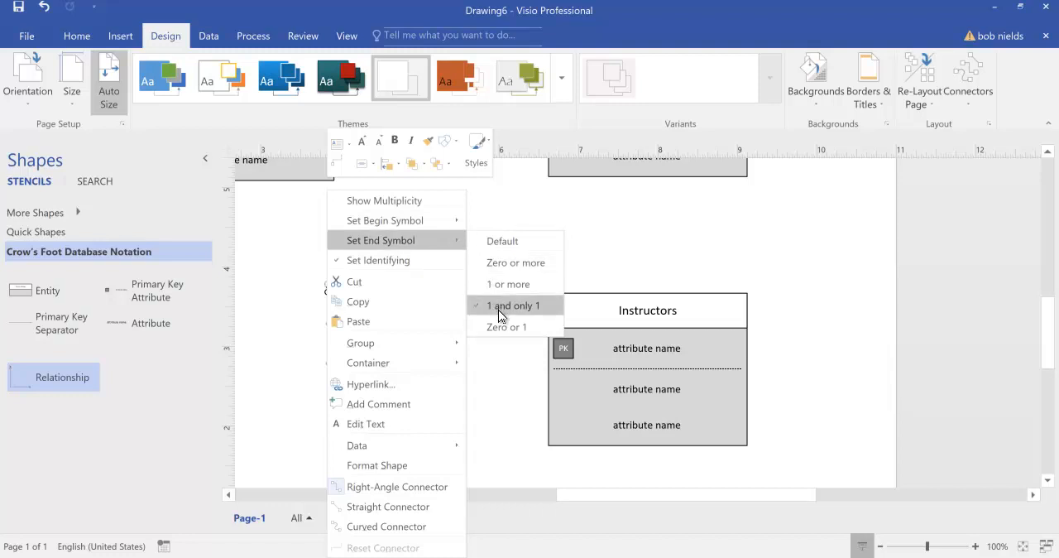
pyautogui.click(498, 355)
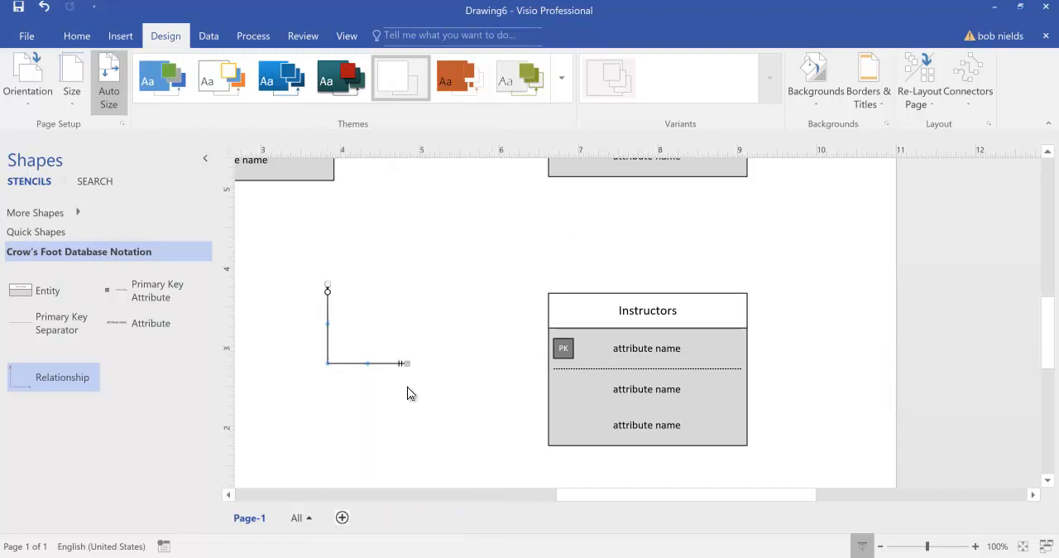
pyautogui.doubleClick(357, 365)
pyautogui.press('Escape')
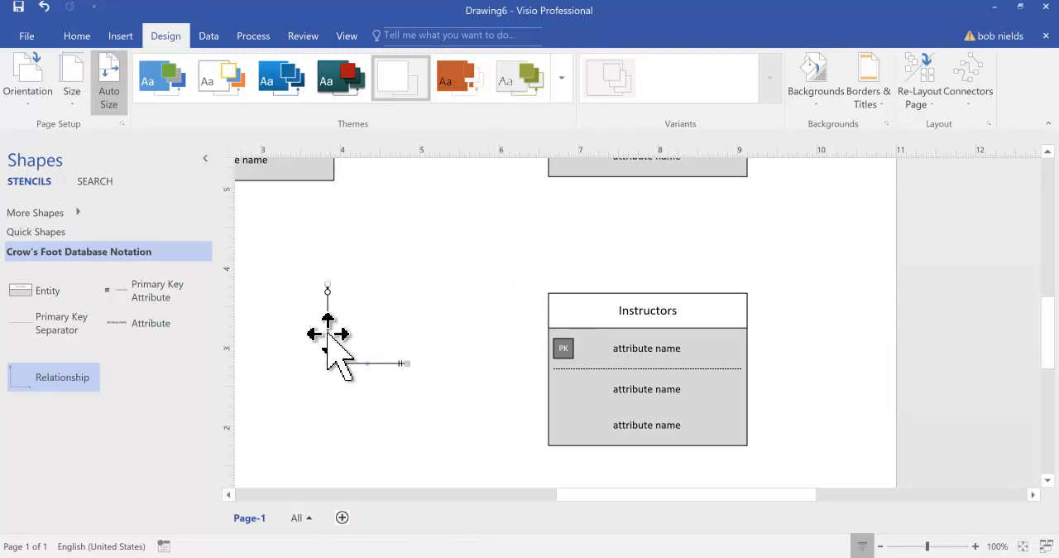
pyautogui.rightClick(329, 337)
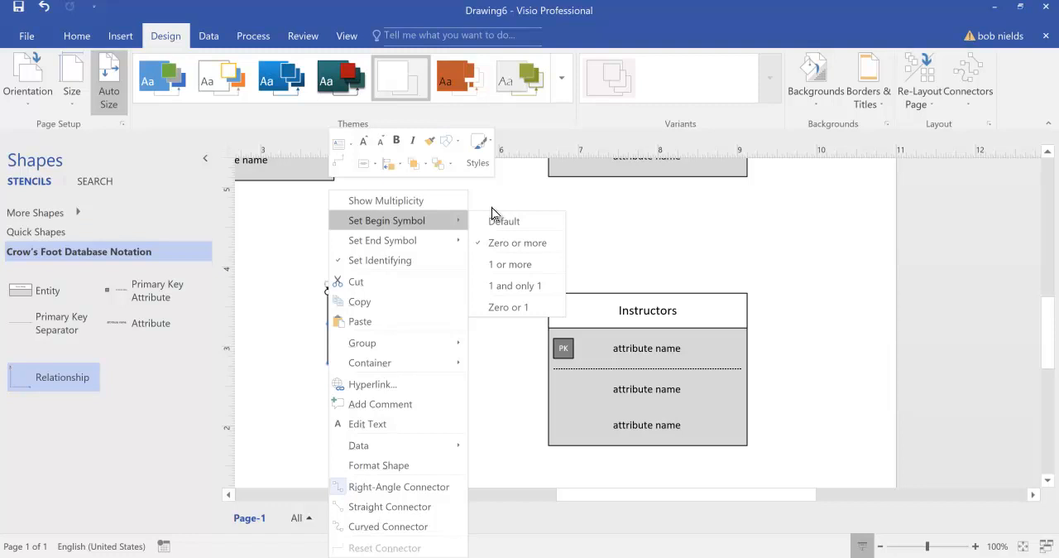
pyautogui.click(491, 206)
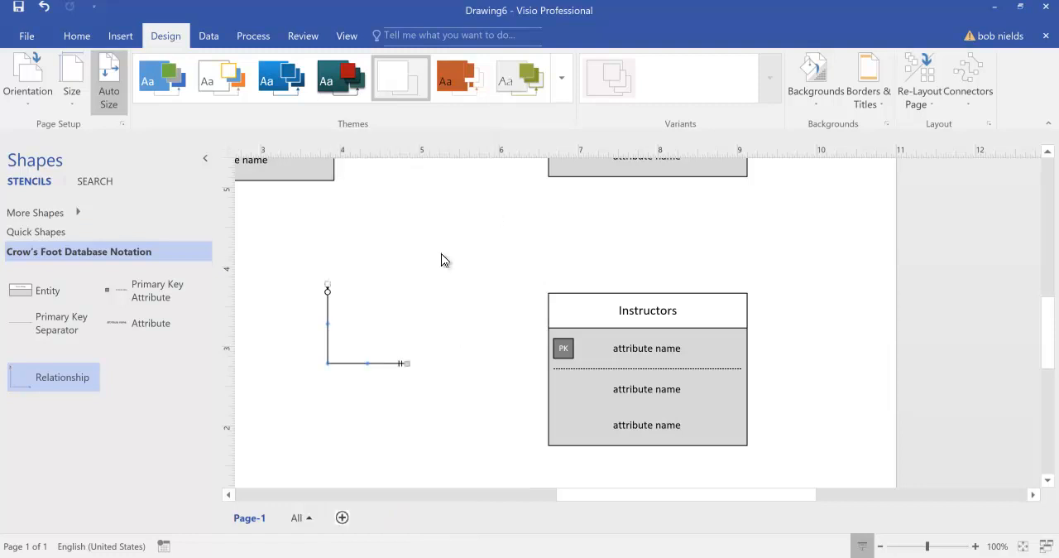
# Attach the second relationship connector's beginning to the bottom of Courses and its end to the top of Instructors.
pyautogui.moveTo(369, 333); pyautogui.dragTo(646, 244)
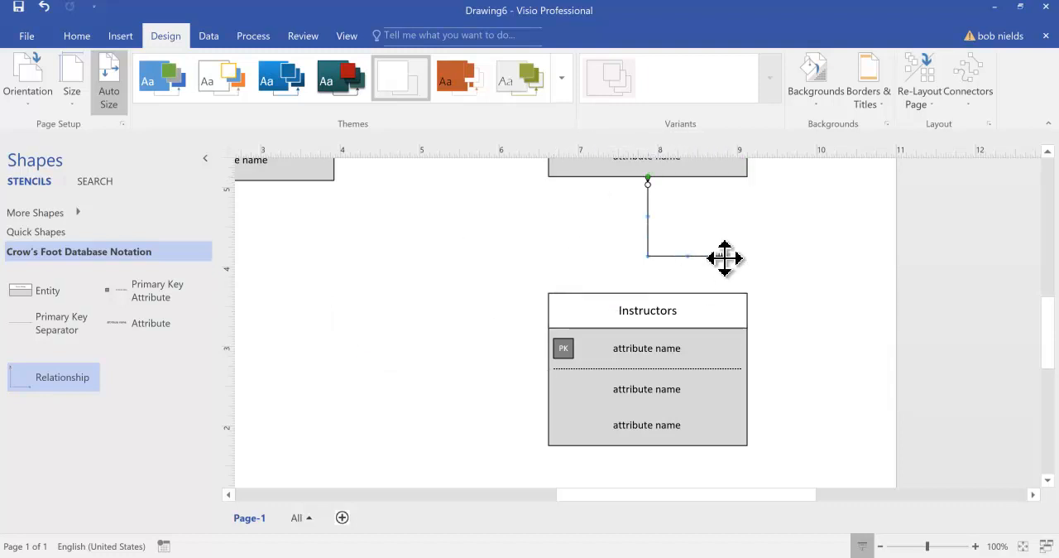
pyautogui.moveTo(725, 258); pyautogui.dragTo(648, 291)
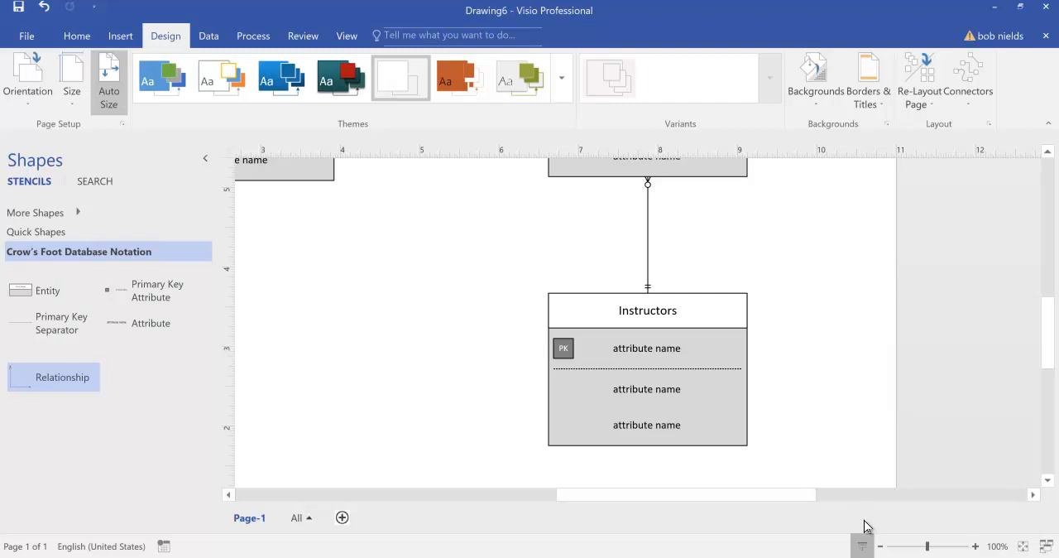
# Examine the whole page with the Students, Courses and Instructors entities and the relationships connecting them.
pyautogui.click(880, 546)
pyautogui.click(880, 546)
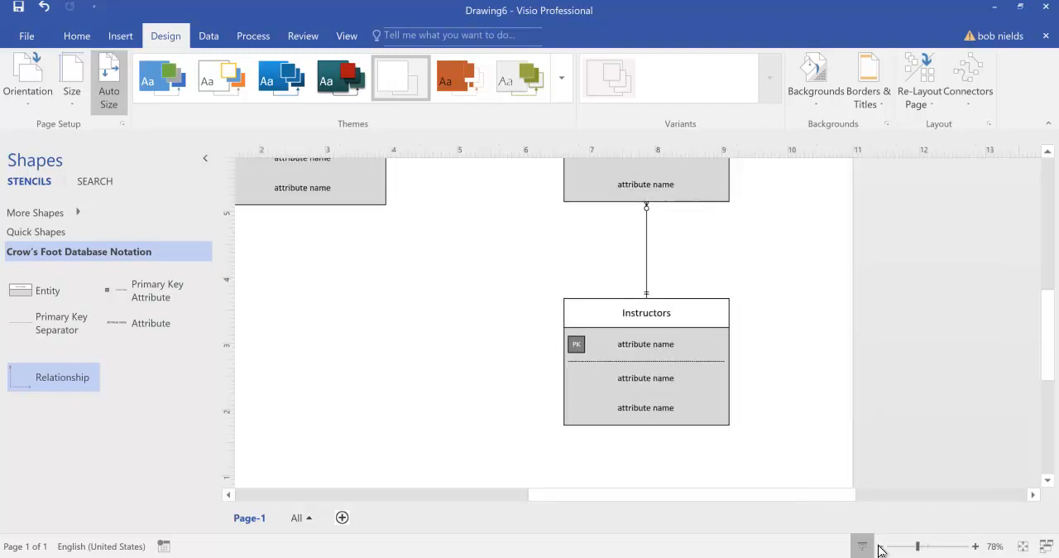
pyautogui.click(879, 546)
pyautogui.click(880, 546)
pyautogui.click(879, 546)
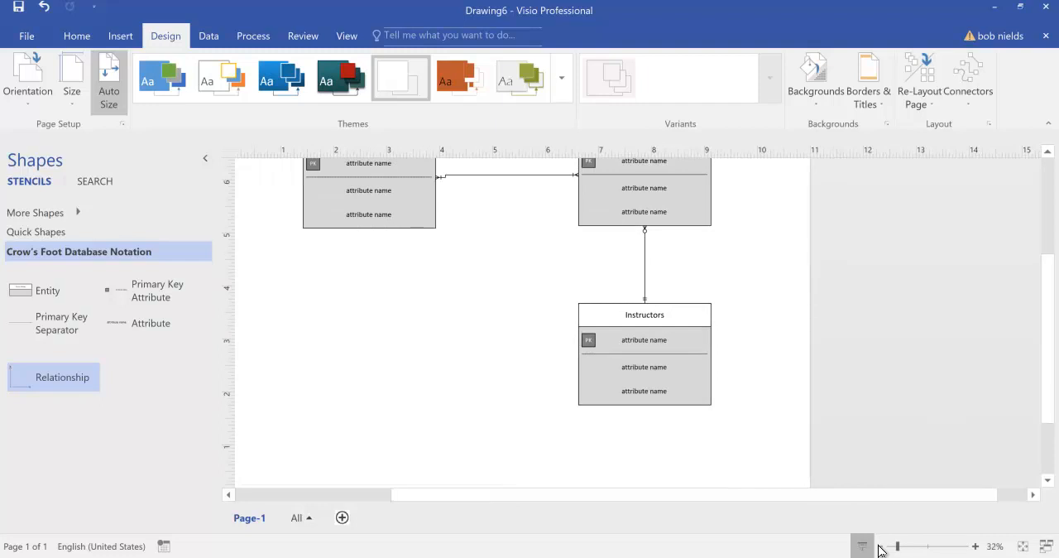
pyautogui.click(879, 546)
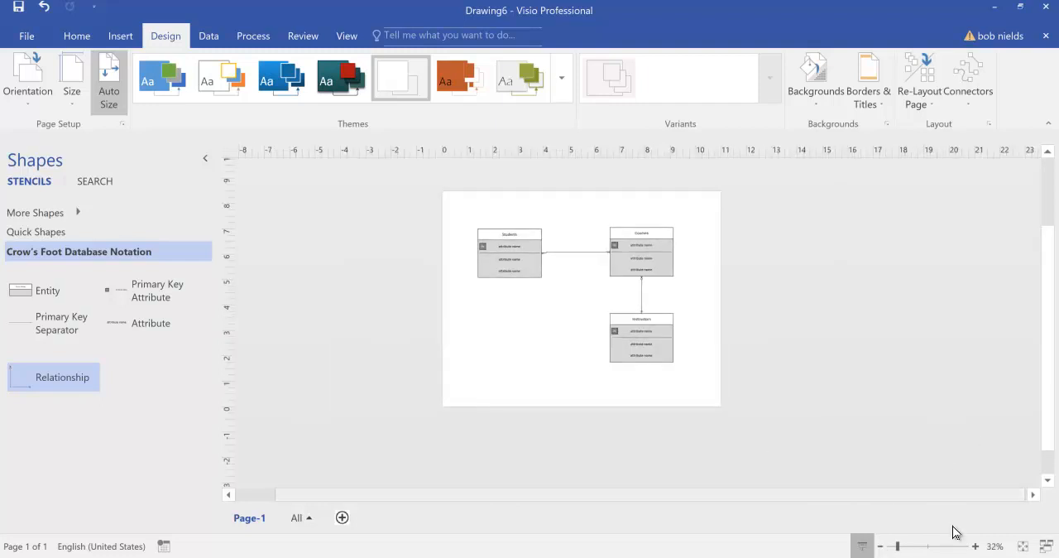
pyautogui.click(976, 546)
pyautogui.click(976, 546)
pyautogui.click(976, 546)
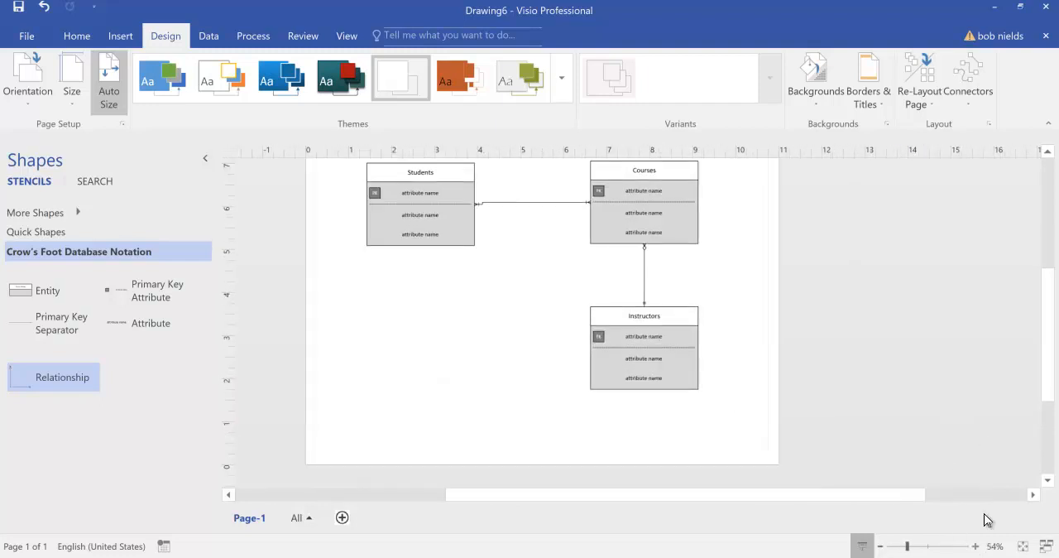
pyautogui.moveTo(1045, 381); pyautogui.dragTo(1045, 361)
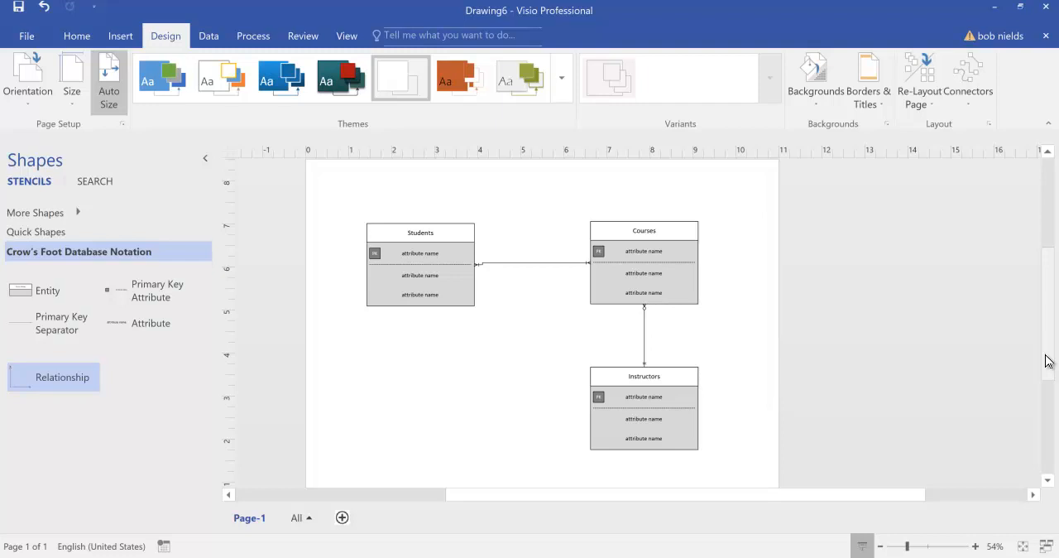
# Start saving a copy of the drawing in the IT-111 Presentations folder, enter an Assignment file name, and cancel the save.
pyautogui.click(253, 36)
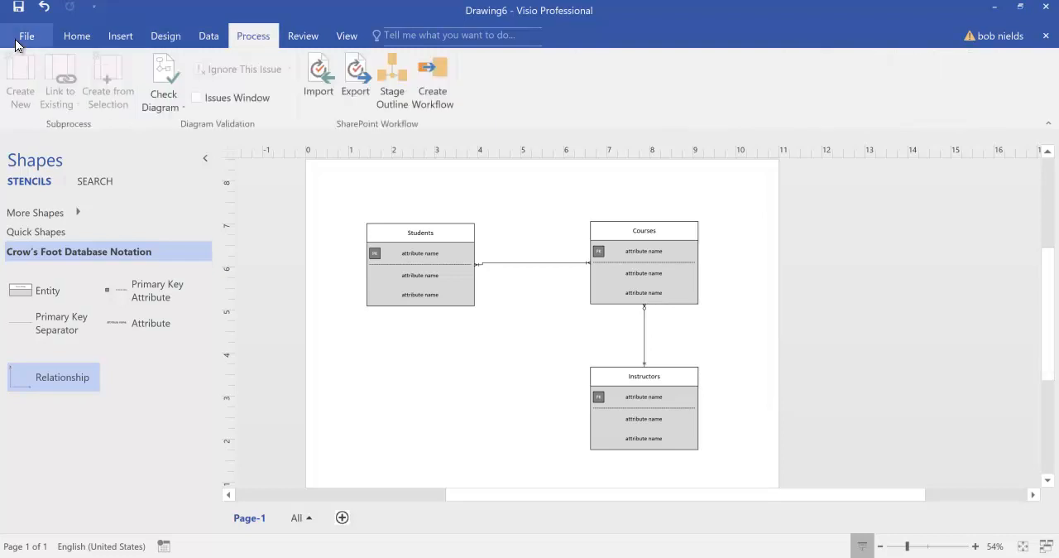
pyautogui.click(25, 41)
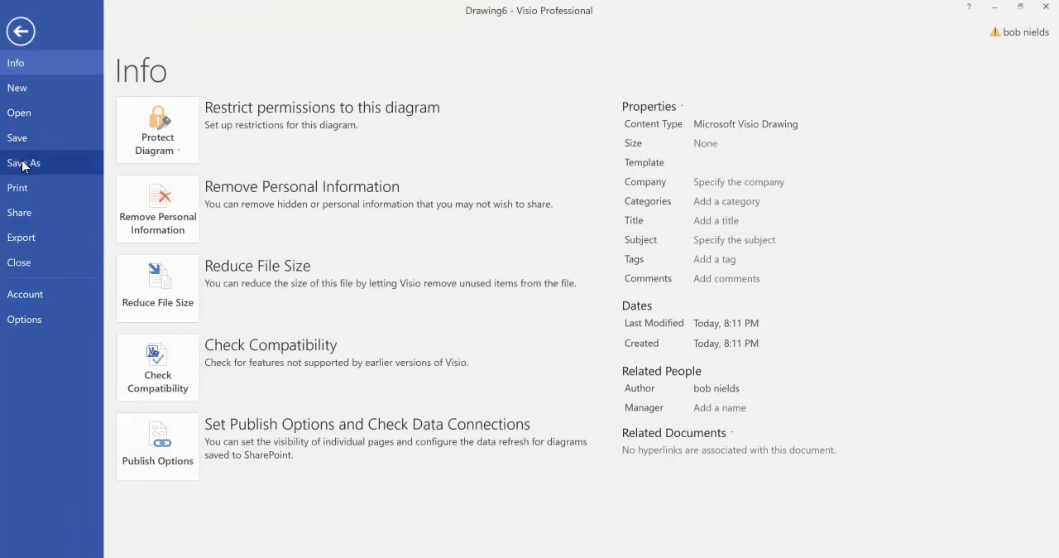
pyautogui.click(22, 165)
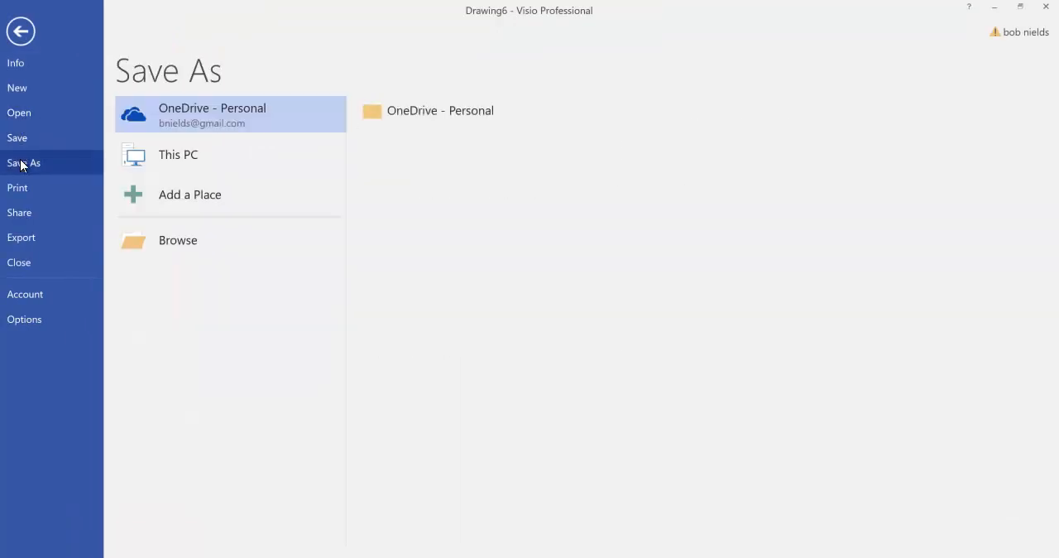
pyautogui.click(195, 160)
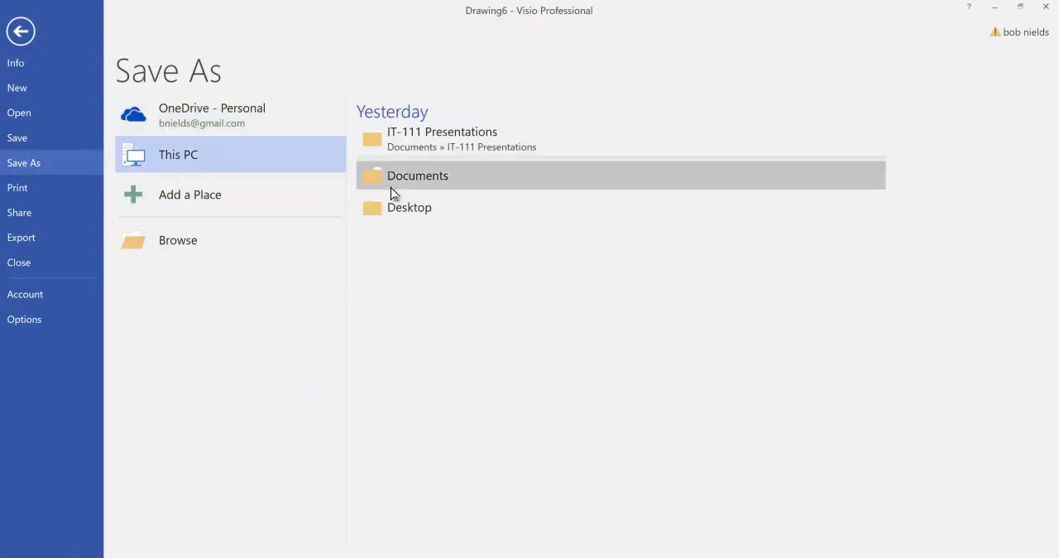
pyautogui.click(472, 146)
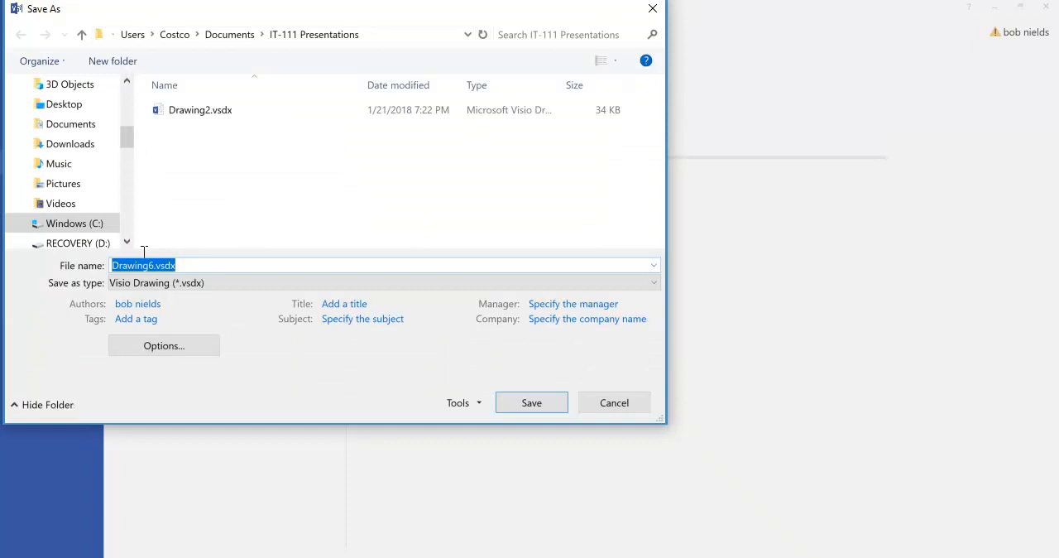
pyautogui.moveTo(154, 264); pyautogui.dragTo(112, 265)
pyautogui.write('Aa')
pyautogui.press('BackSpace')
pyautogui.write('ssignment')
pyautogui.press('BackSpace')
pyautogui.click(594, 404)
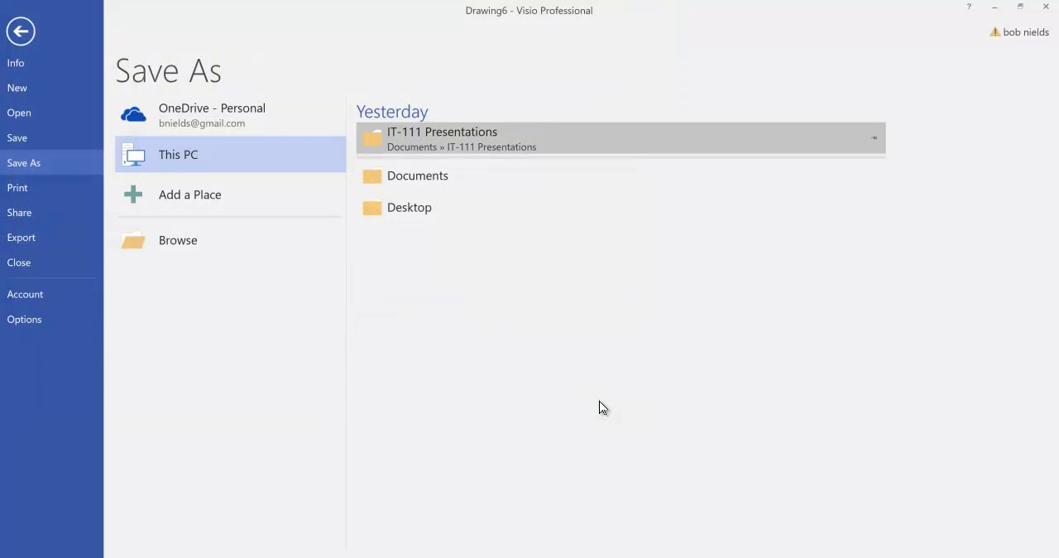